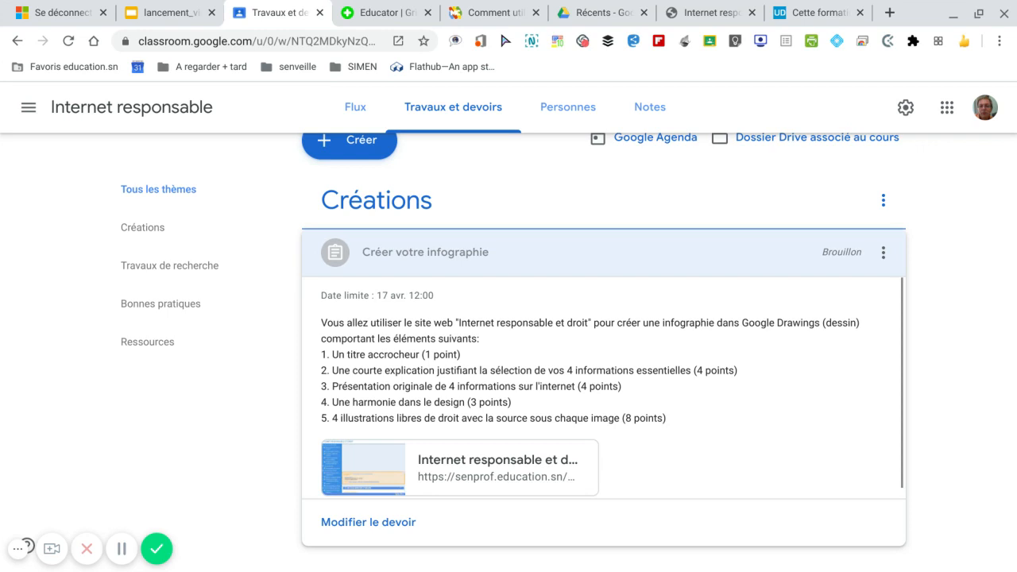
- Open the "Créer votre infographie" assignment for editing and start creating a new evaluation rubric for it
click(518, 345)
click(506, 354)
click(569, 357)
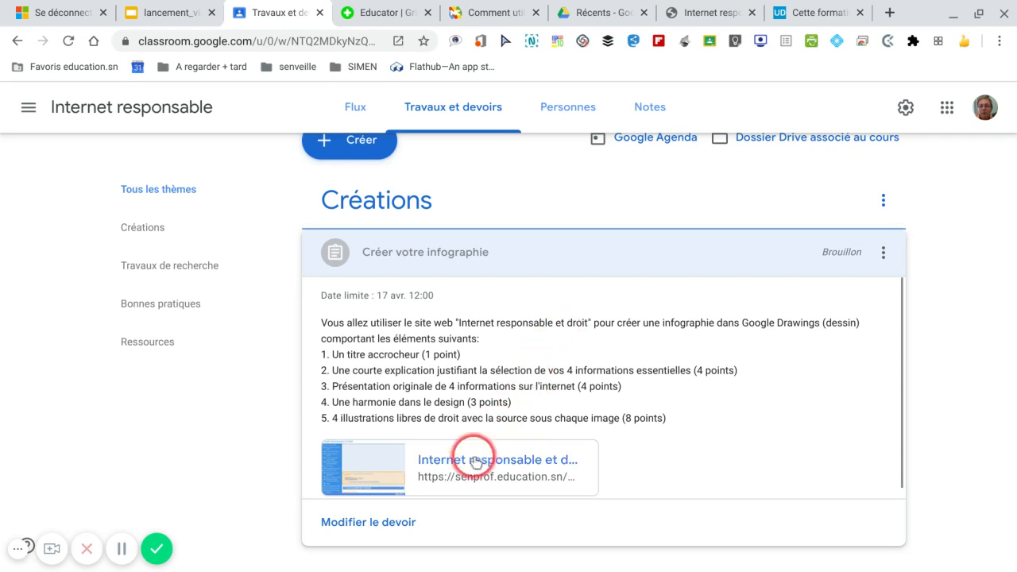
click(392, 524)
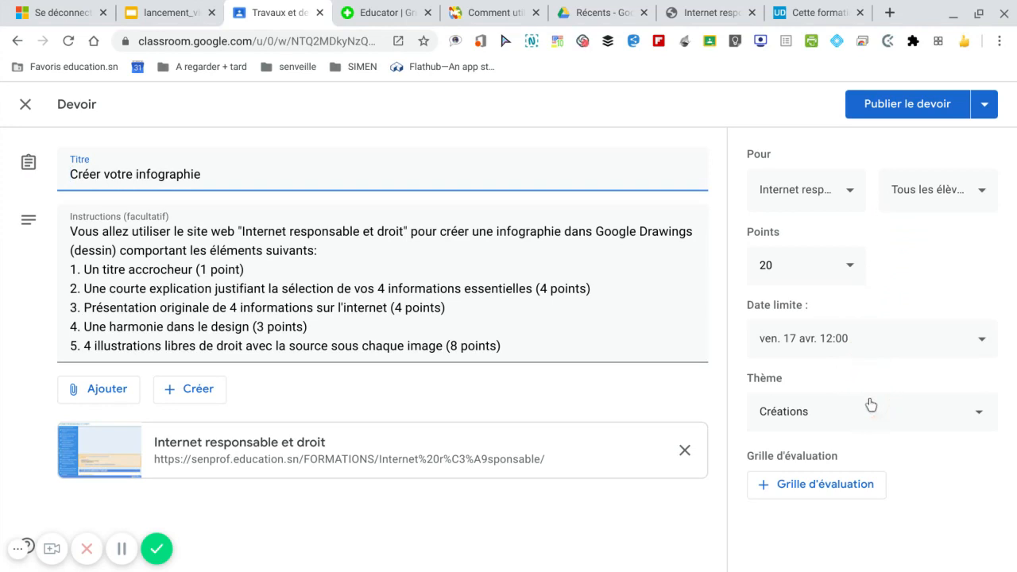
click(840, 485)
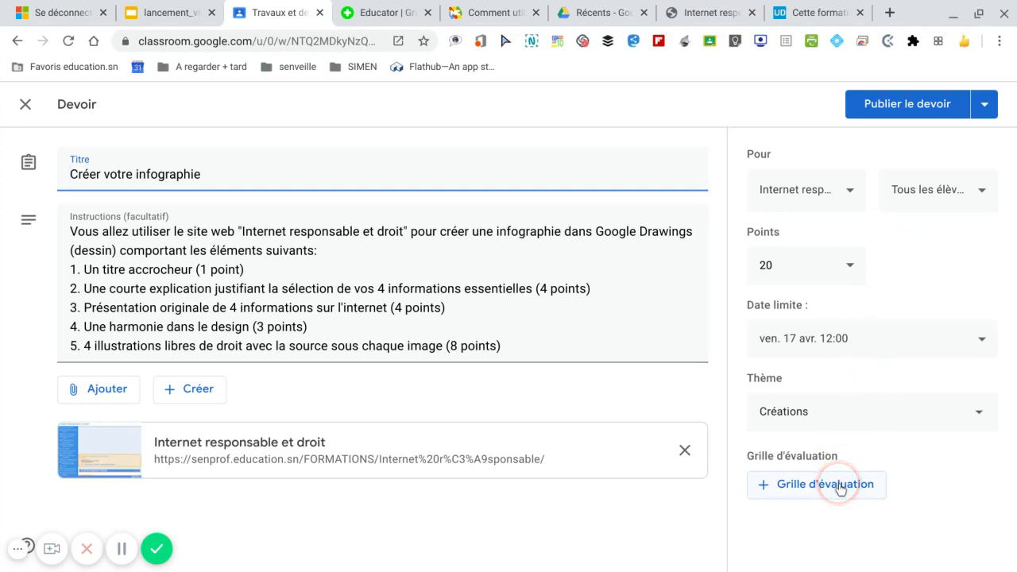
click(841, 489)
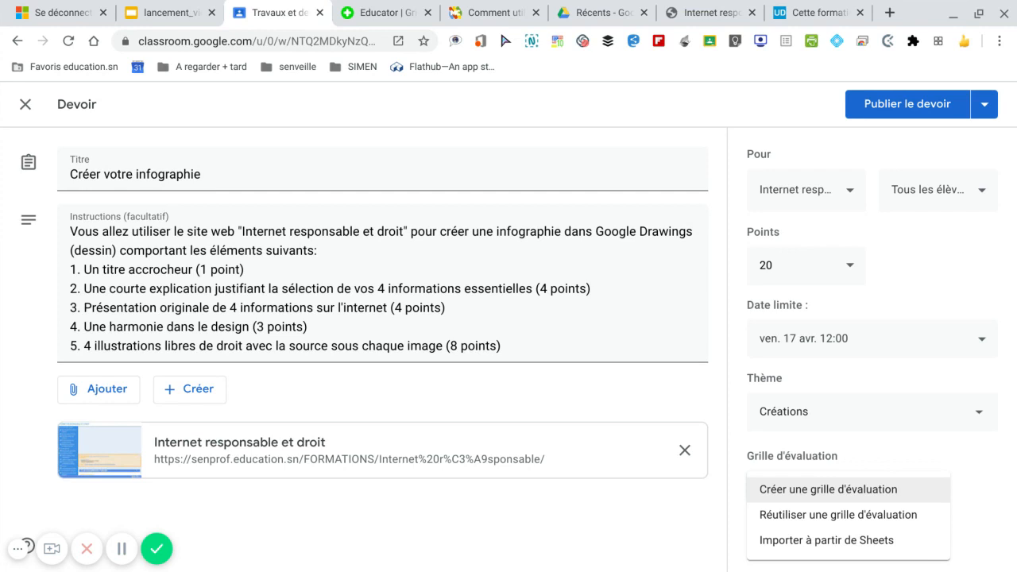
click(843, 490)
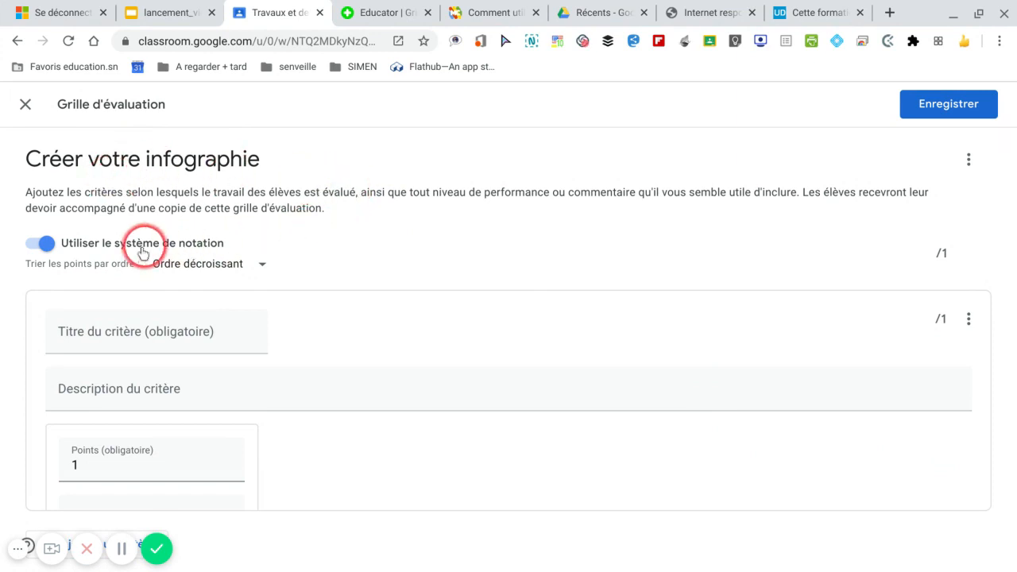
- Check the option to deactivate the scoring system, keep scoring enabled, and examine the blank criterion's fields
click(45, 244)
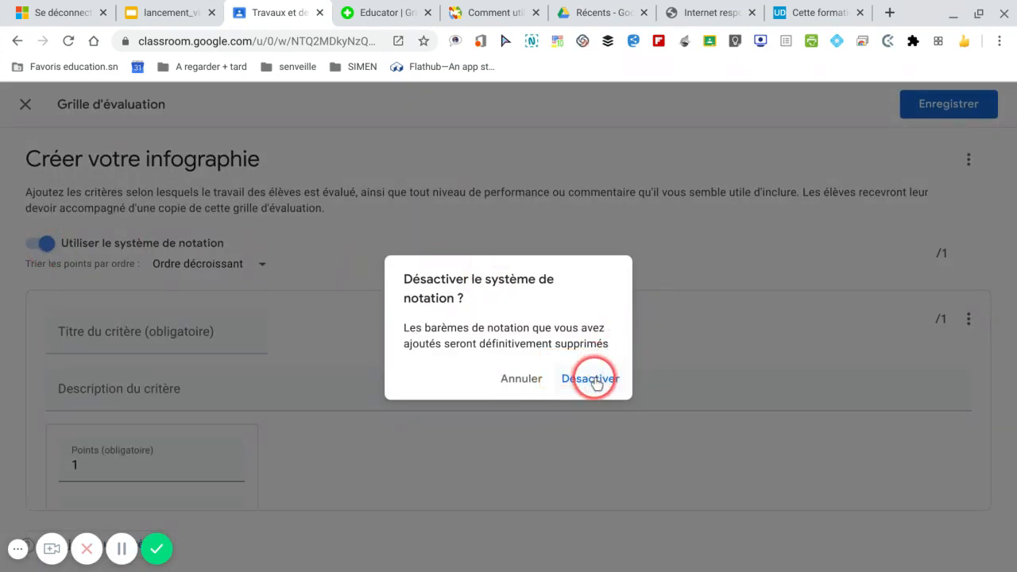
click(522, 377)
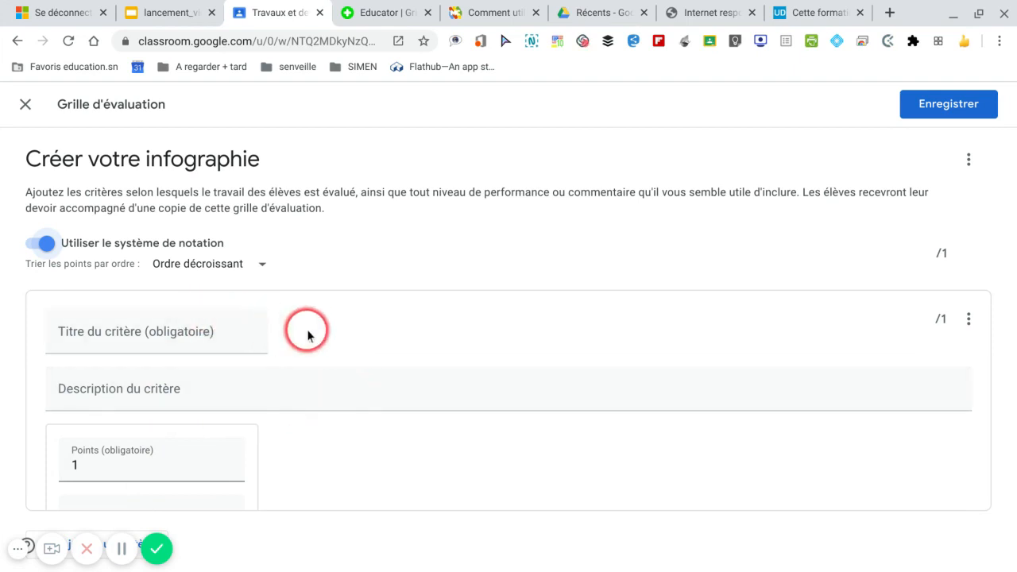
scroll(309, 334, down, 1)
scroll(308, 334, up, 1)
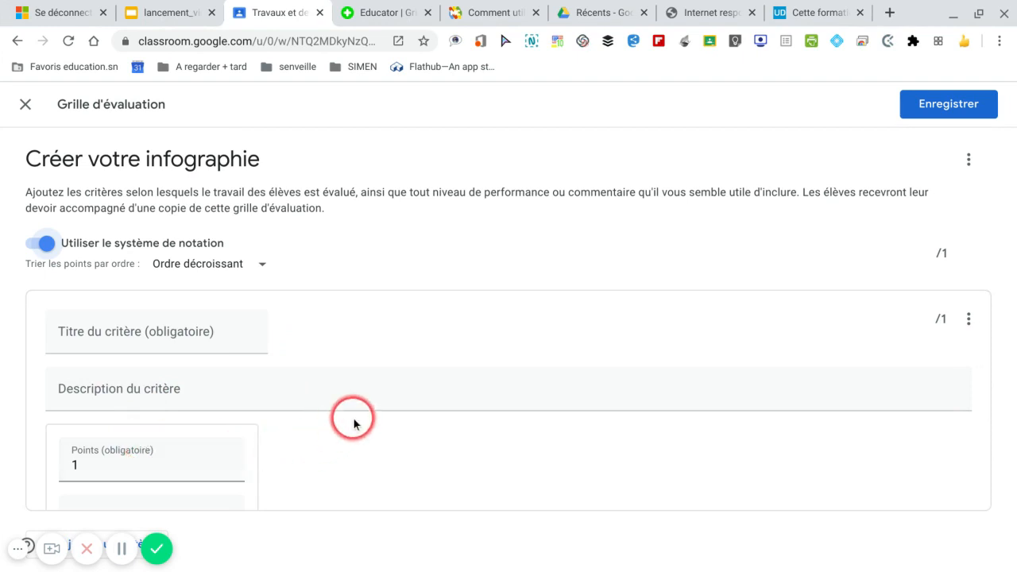
scroll(353, 424, down, 1)
scroll(354, 424, down, 3)
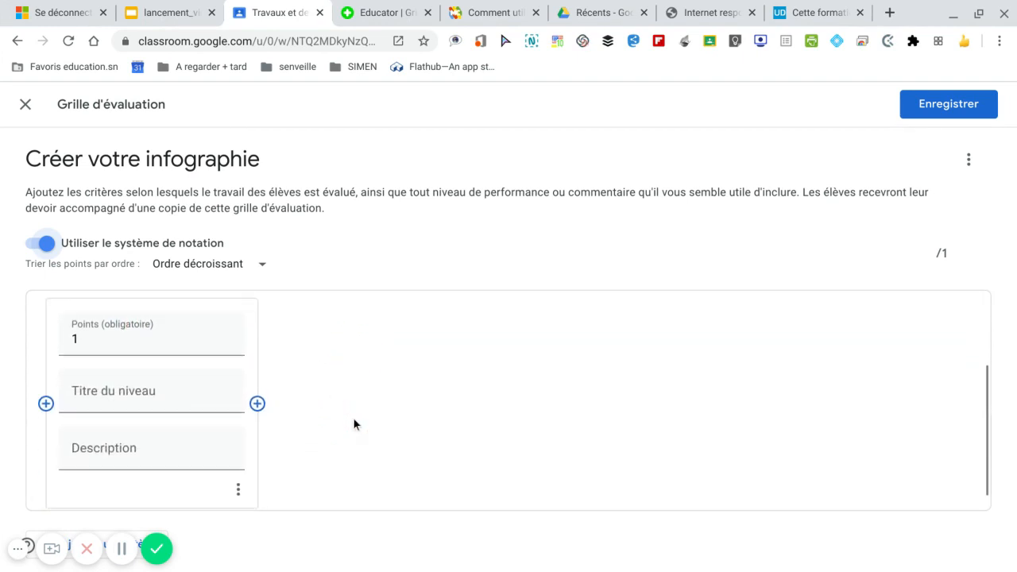
scroll(354, 424, up, 4)
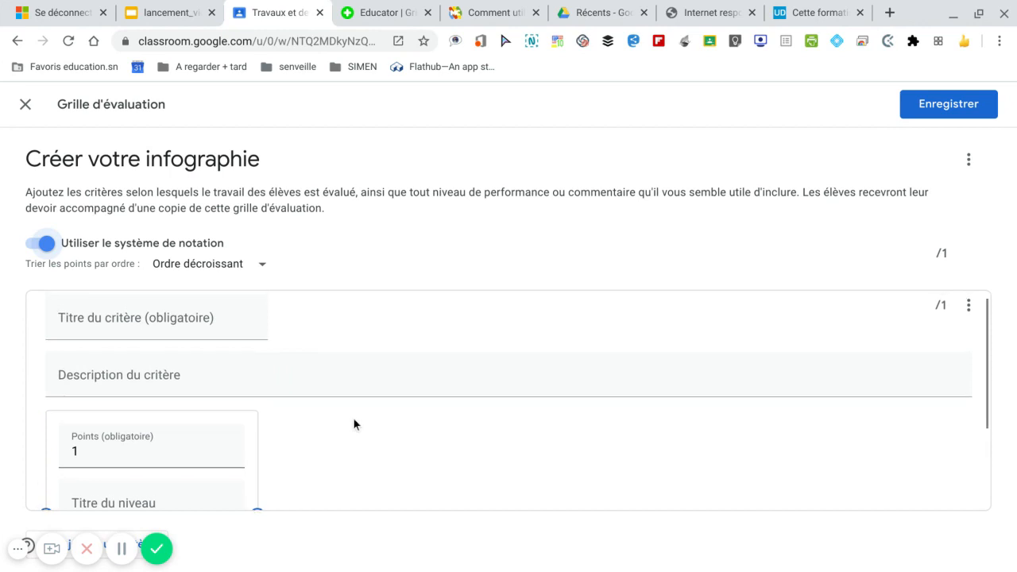
- Copy "Un titre accrocheur" from the Google Keep note and paste it as the first criterion's title in the rubric
click(593, 427)
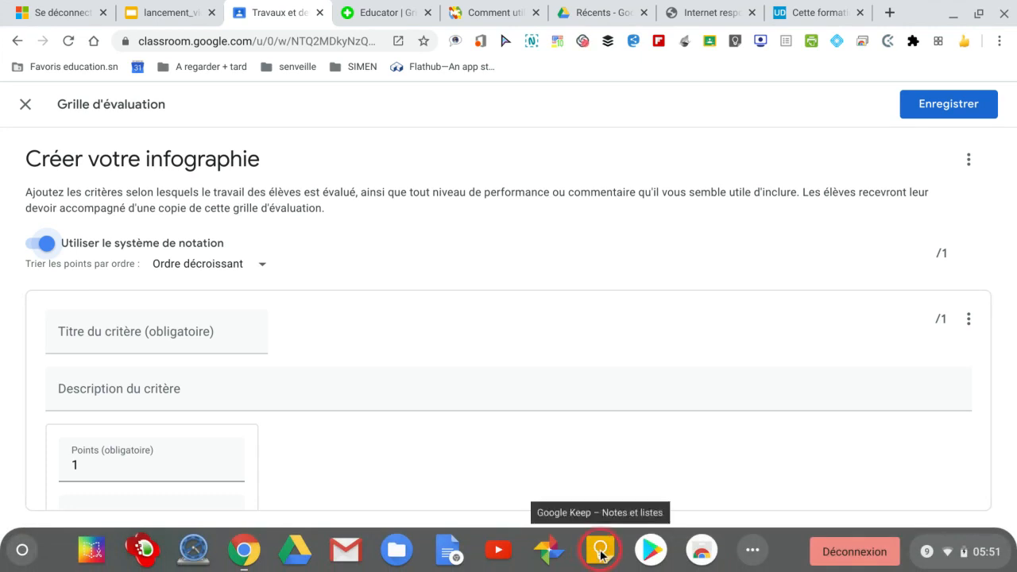
click(599, 553)
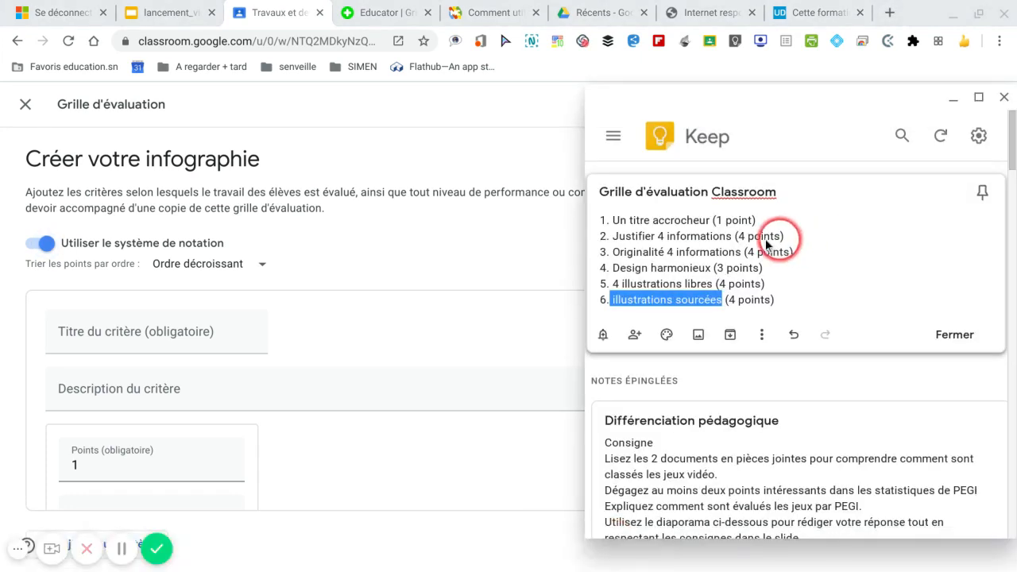
click(659, 232)
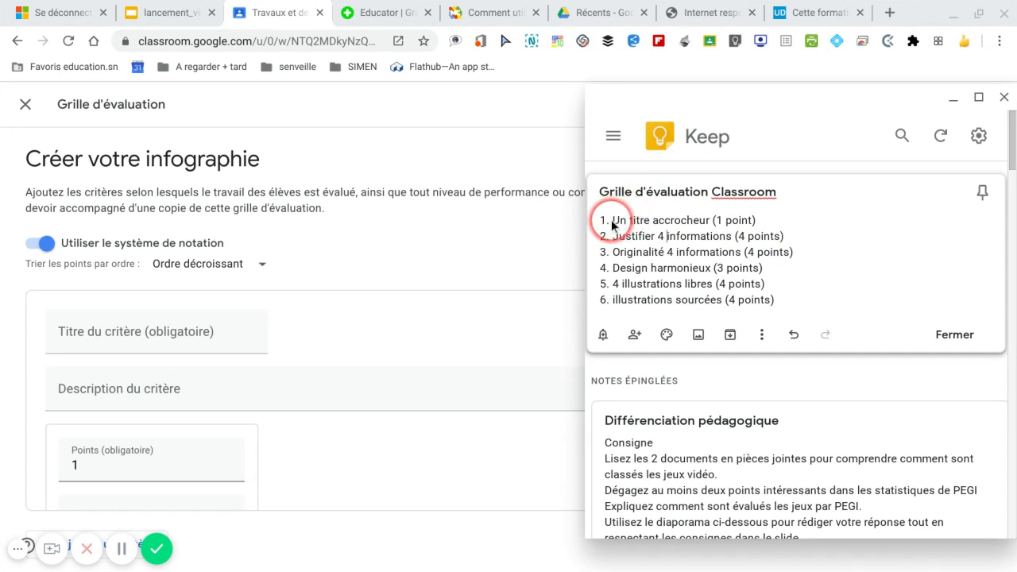
drag(612, 224, 709, 225)
key(ctrl+c)
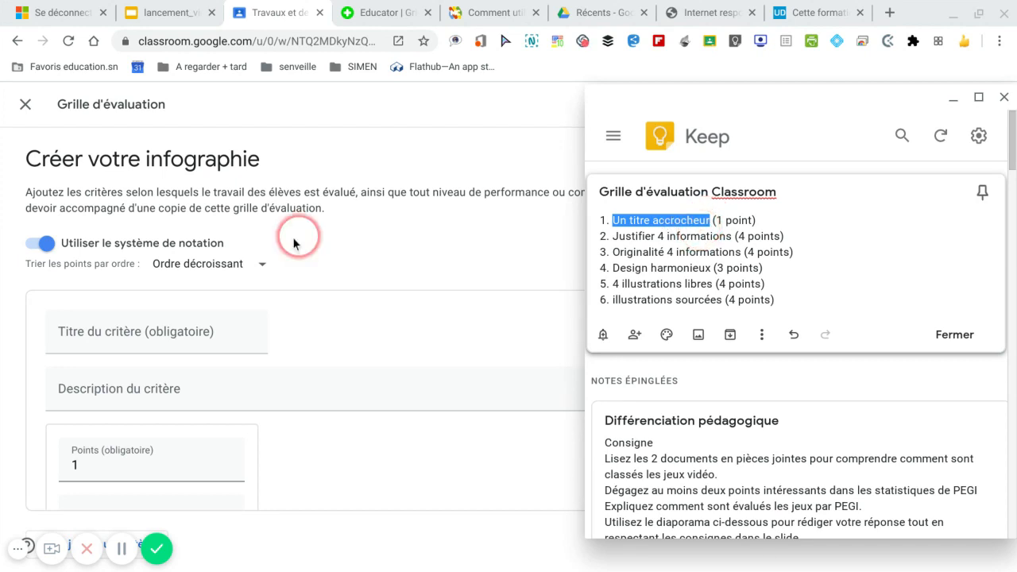
click(135, 336)
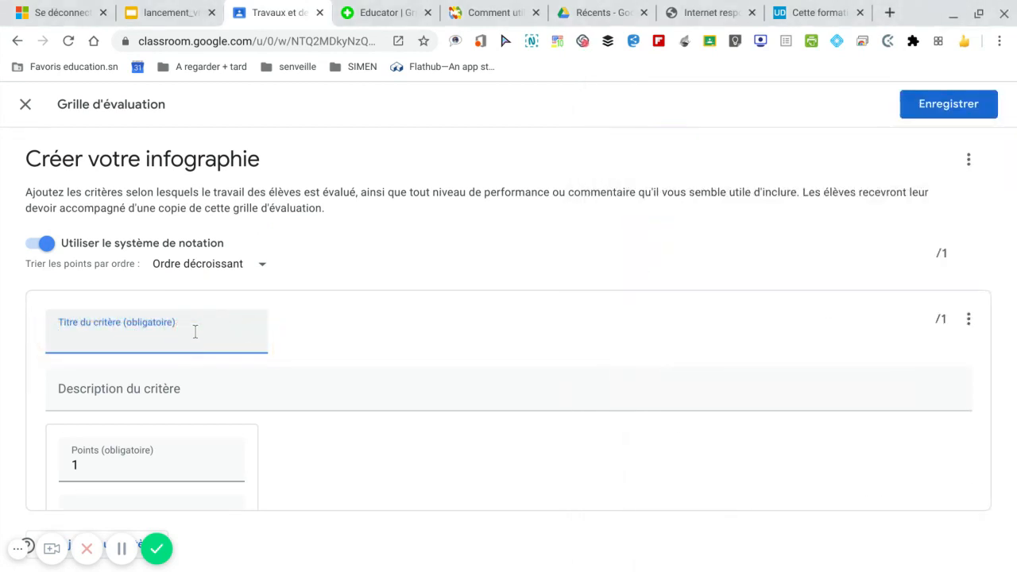
key(ctrl+v)
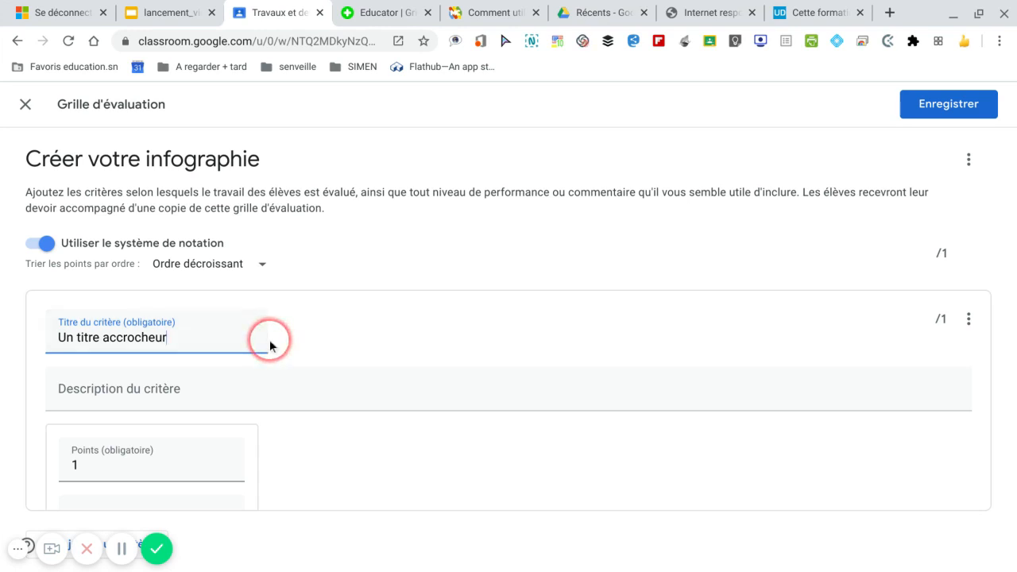
- Add a second level worth 0 points after the 1-point level of the "Un titre accrocheur" criterion
scroll(270, 339, down, 2)
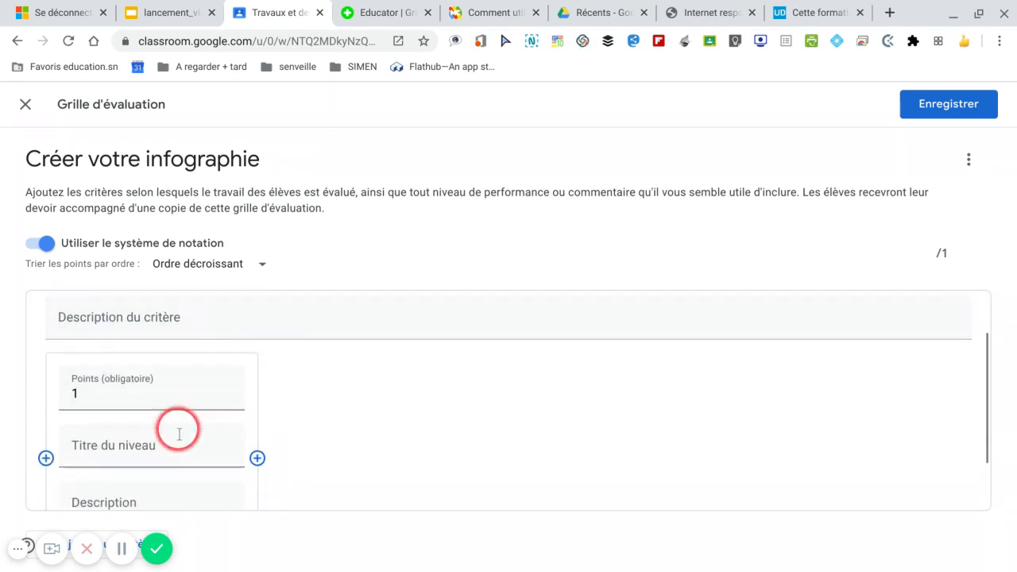
scroll(195, 422, down, 1)
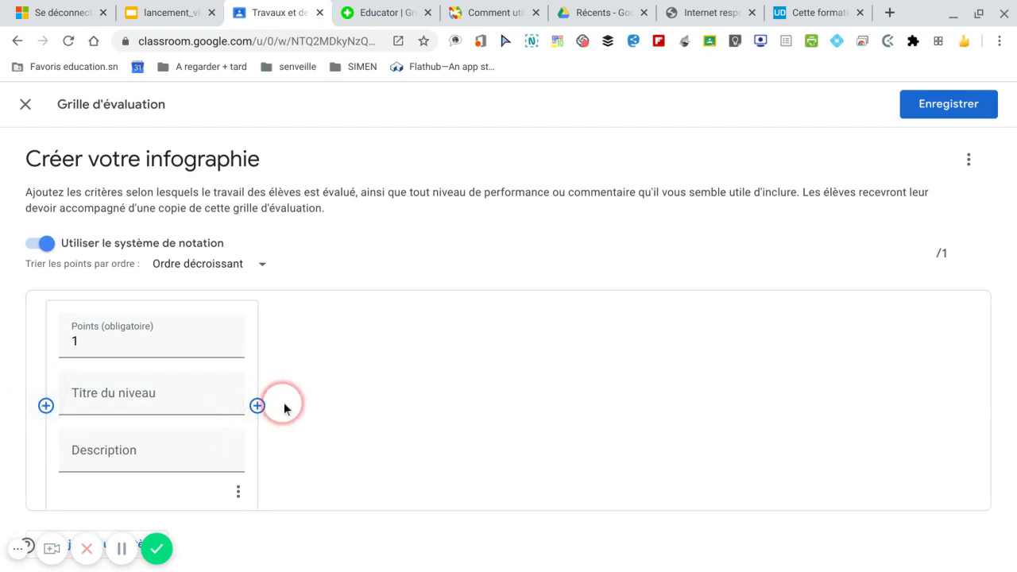
click(256, 405)
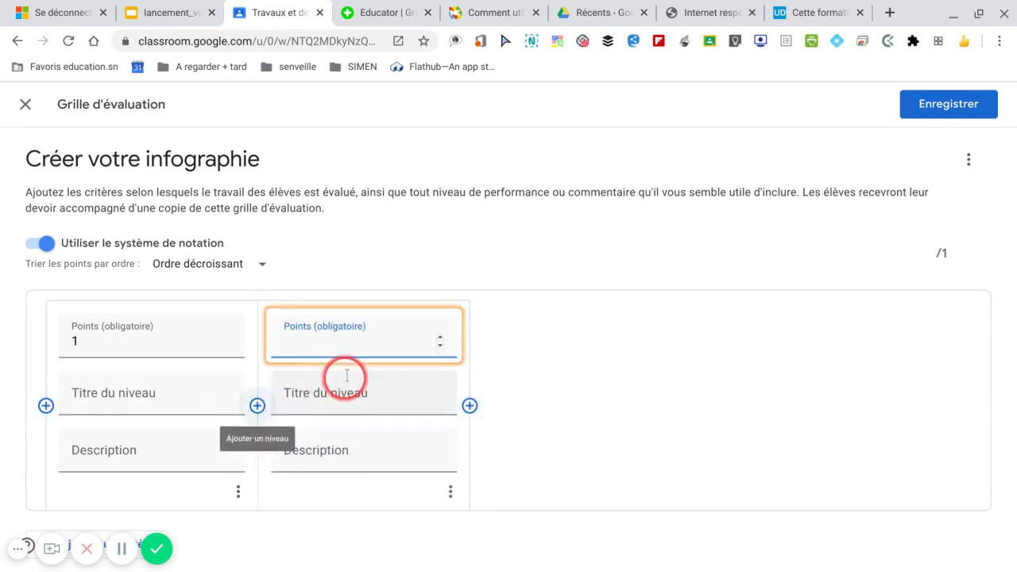
click(355, 340)
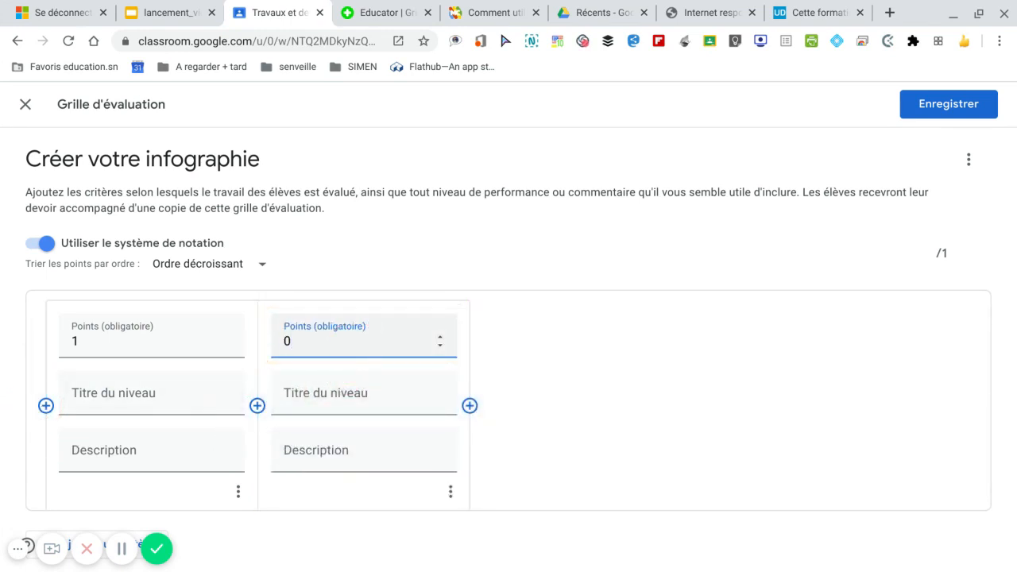
scroll(401, 292, down, 1)
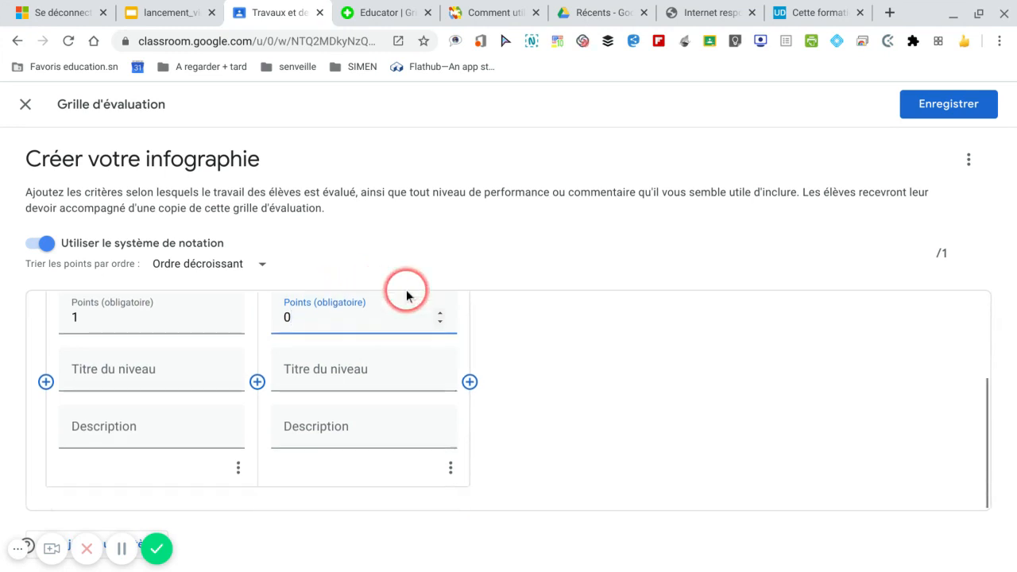
scroll(101, 316, up, 3)
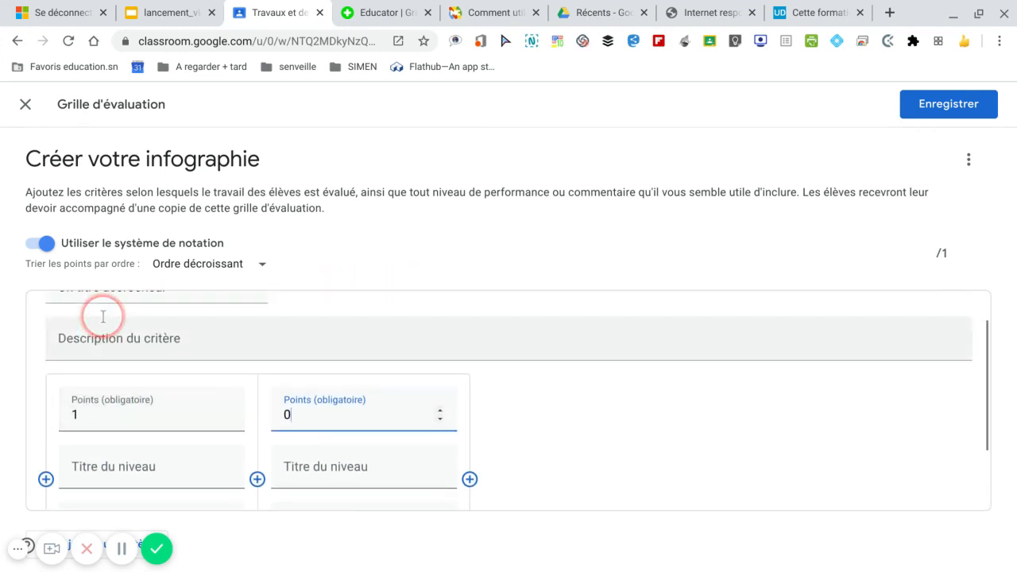
scroll(162, 362, down, 5)
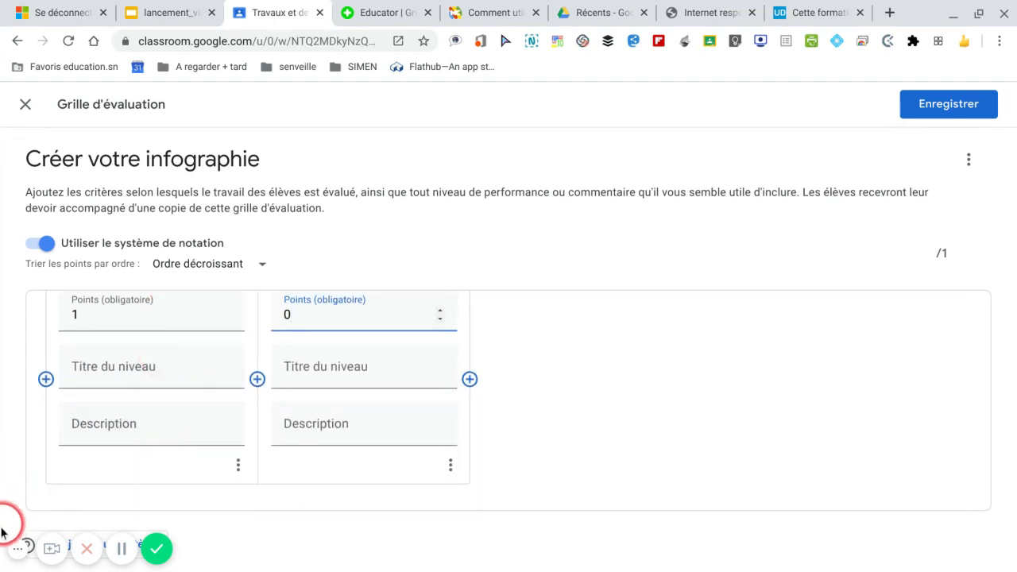
- Add a second criterion and title it "Justifier 4 informations", copying the text from the Google Keep note
click(17, 550)
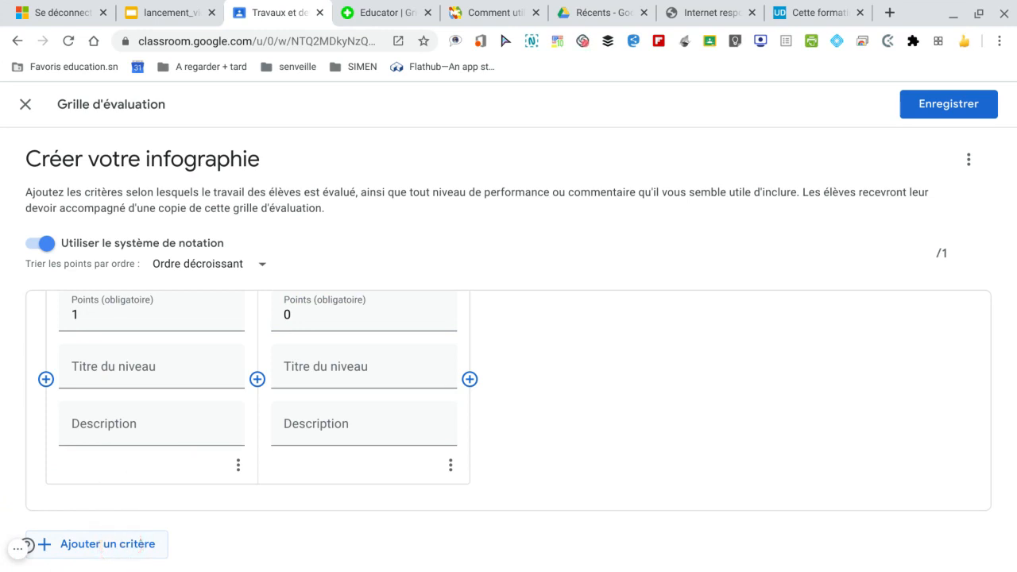
click(123, 545)
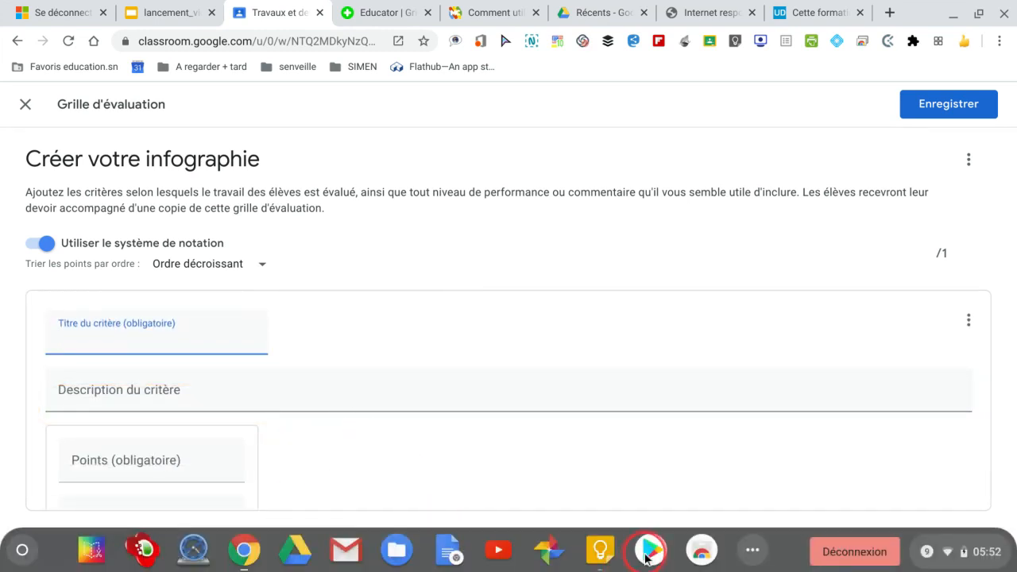
click(601, 550)
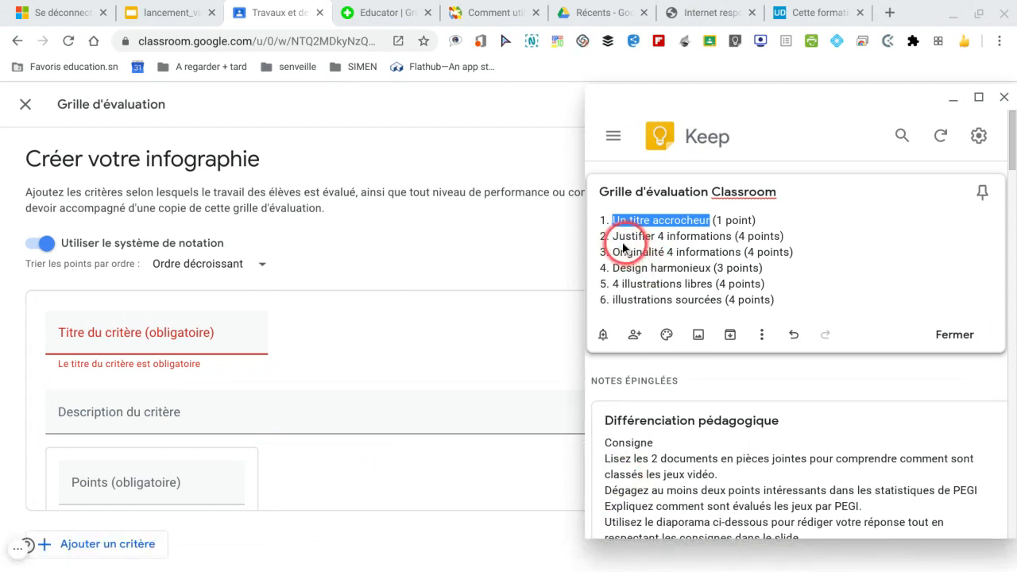
click(613, 236)
drag(614, 237, 732, 238)
key(ctrl+c)
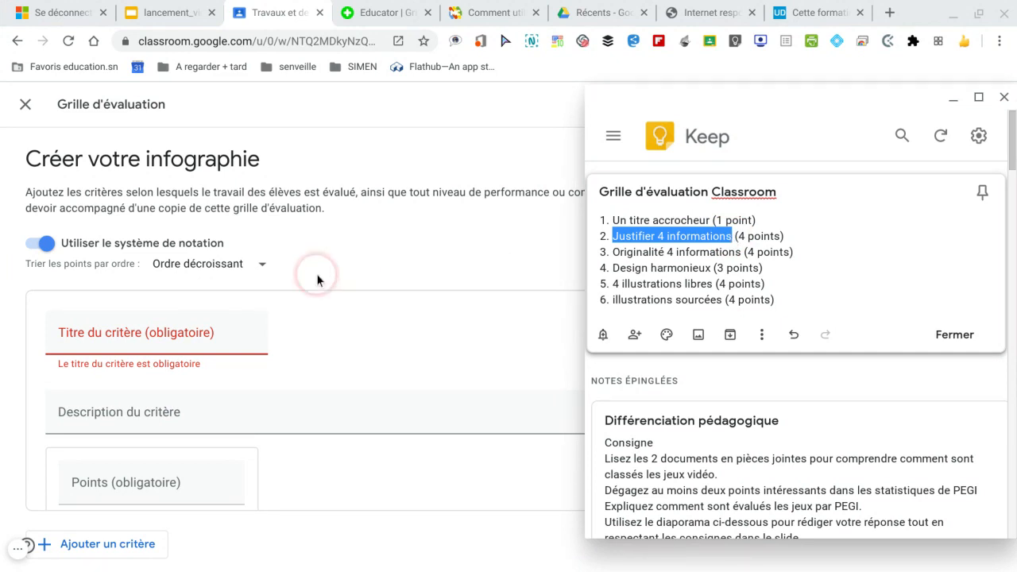
click(116, 332)
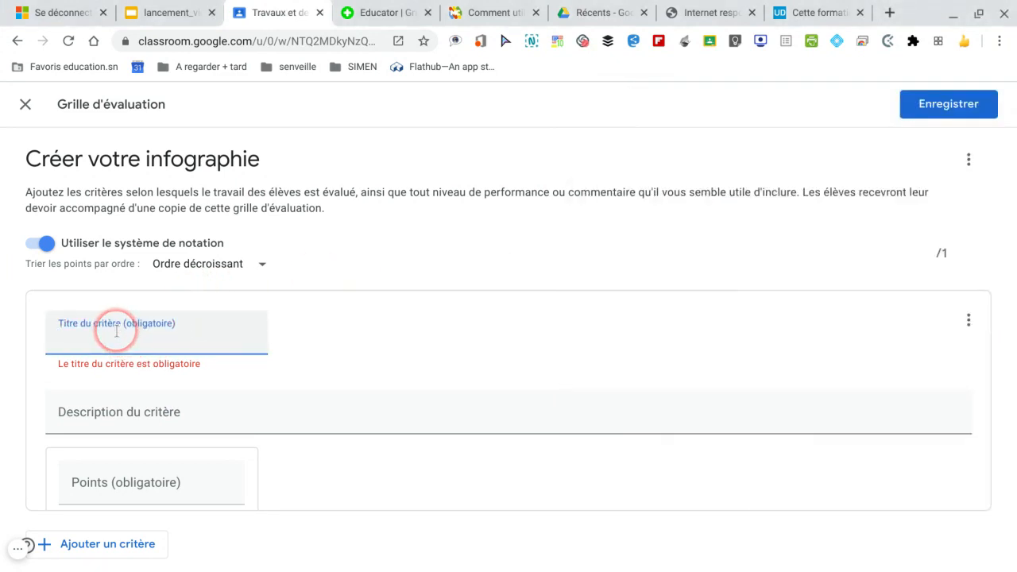
key(ctrl+v)
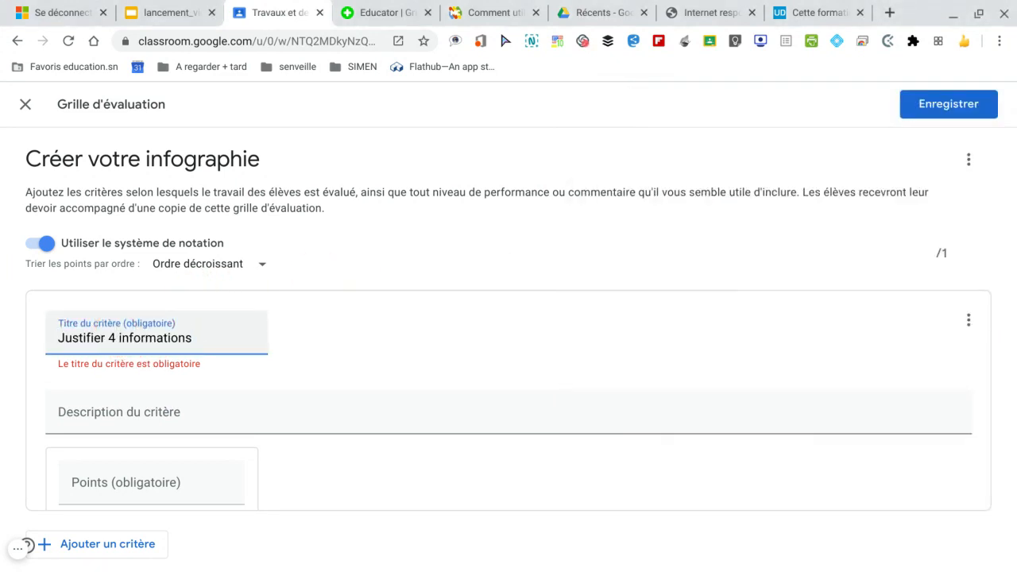
- Set the first level of the "Justifier 4 informations" criterion to 4 points and add a second level worth 3 points
scroll(336, 392, down, 2)
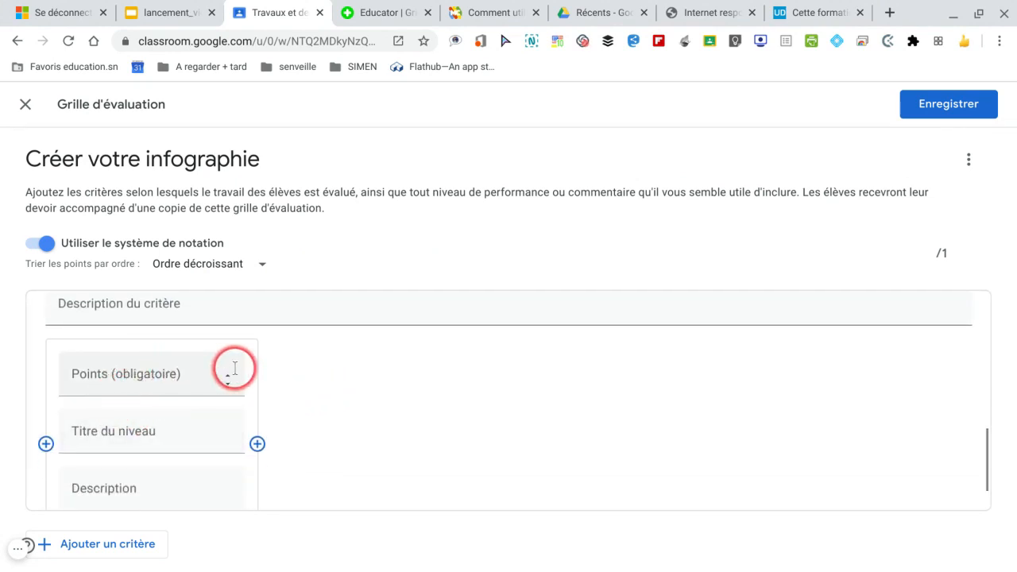
click(191, 377)
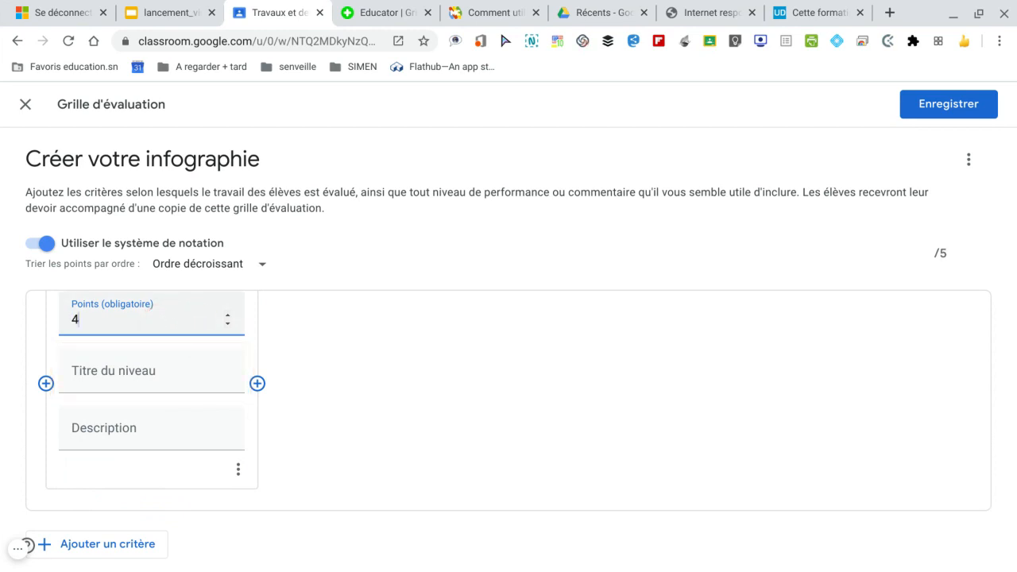
click(257, 384)
click(340, 343)
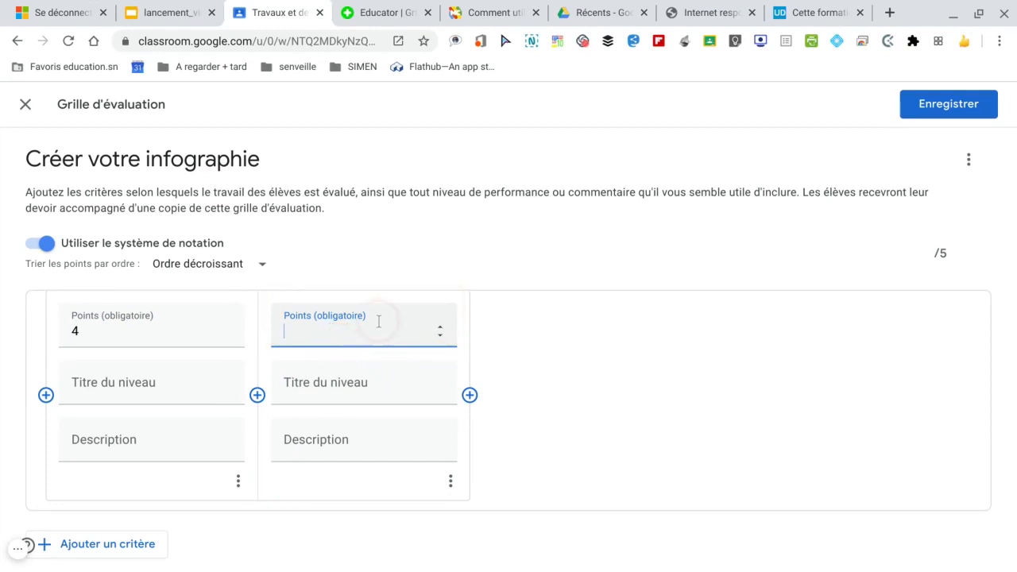
click(441, 328)
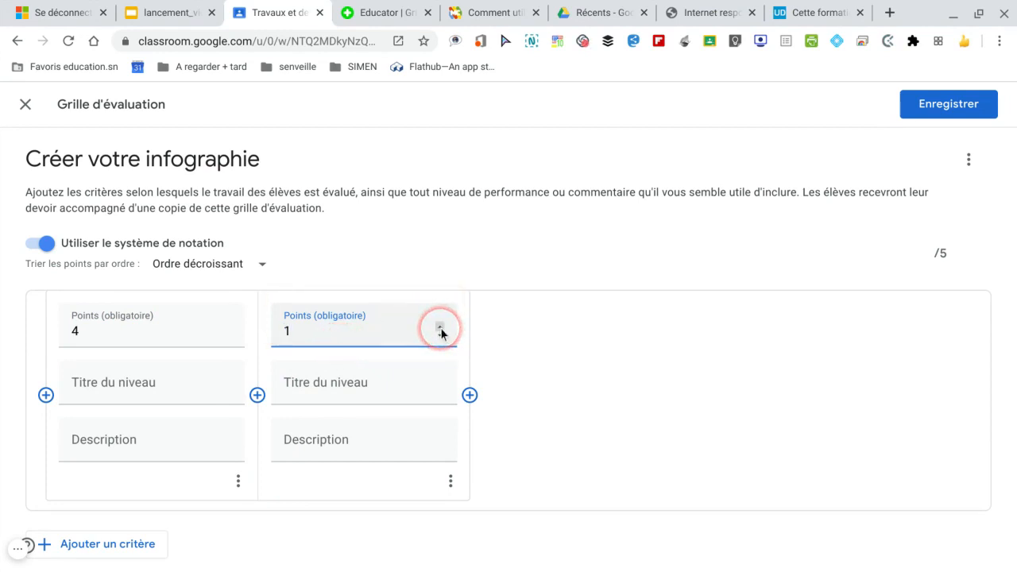
- Add three more levels worth 2, 1 and 0 points to the "Justifier 4 informations" criterion
click(470, 395)
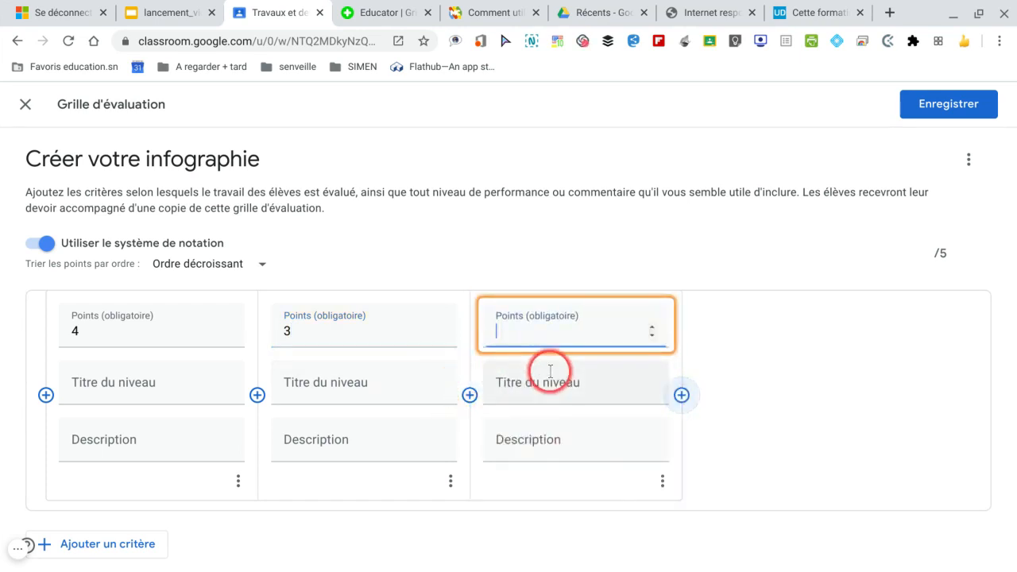
double_click(651, 327)
click(682, 395)
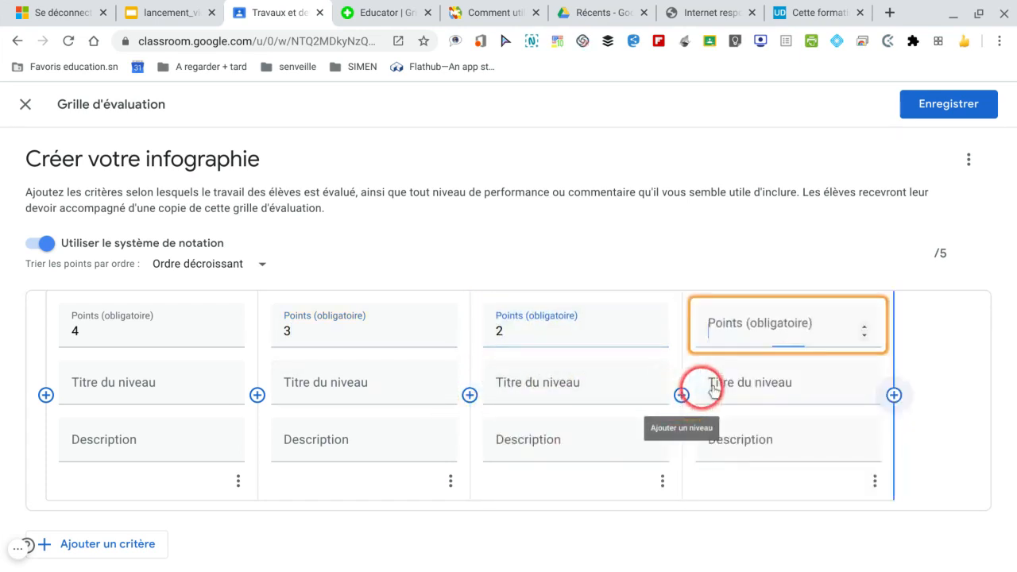
double_click(865, 327)
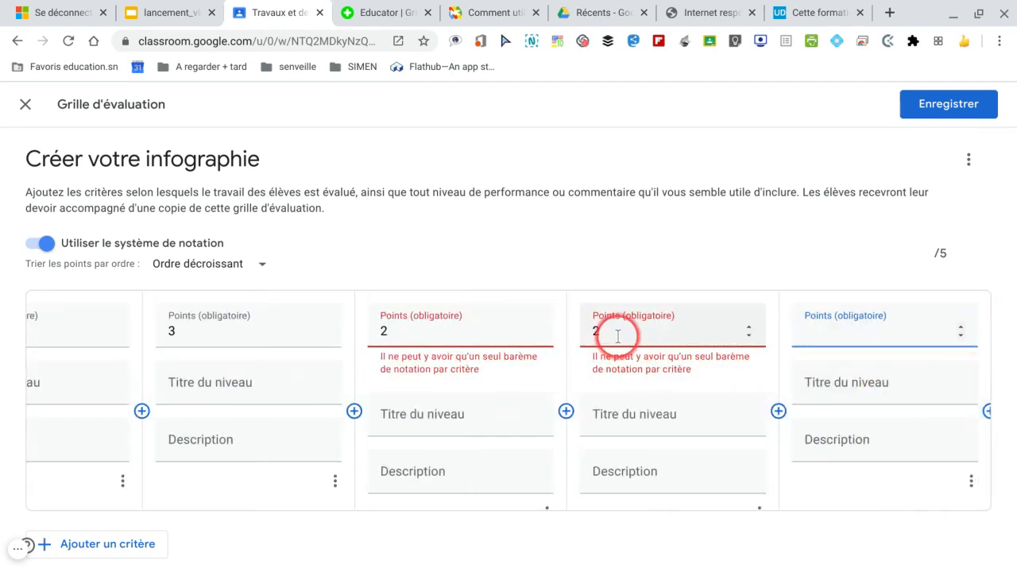
click(749, 336)
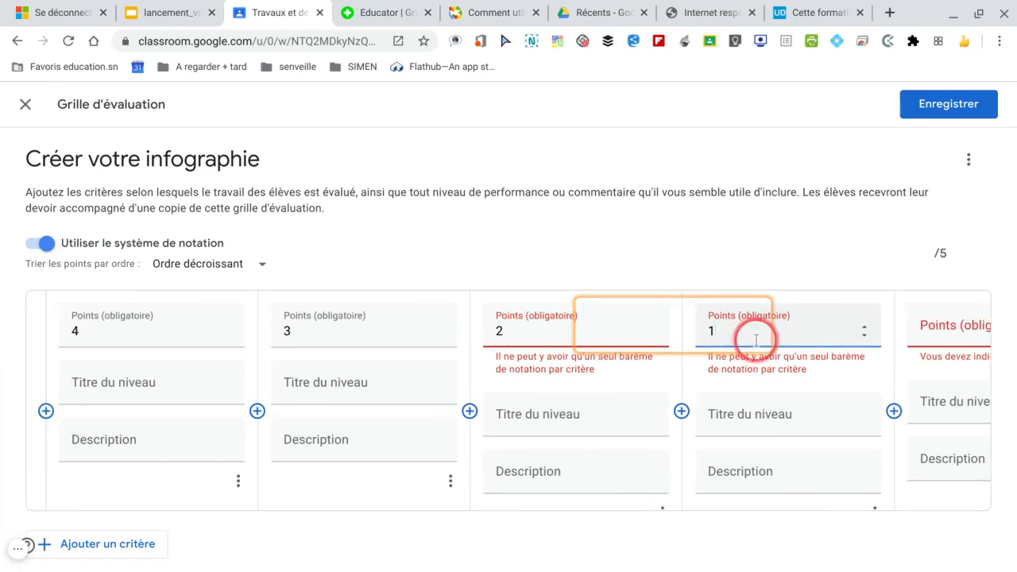
click(988, 334)
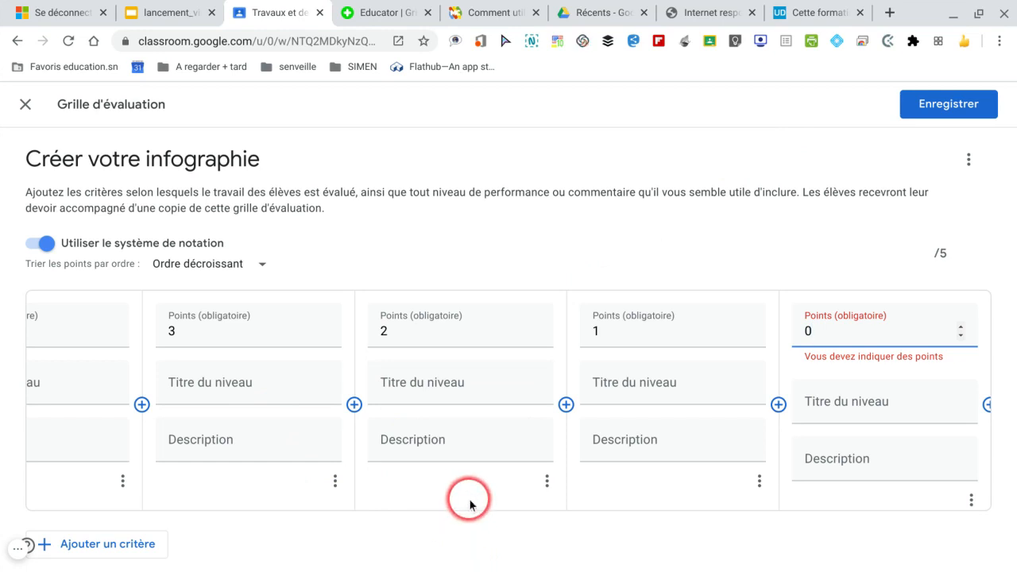
- Title the 4-point level "4 informations" and reuse that text to title the 3-point level "3 informations"
scroll(467, 499, down, 1)
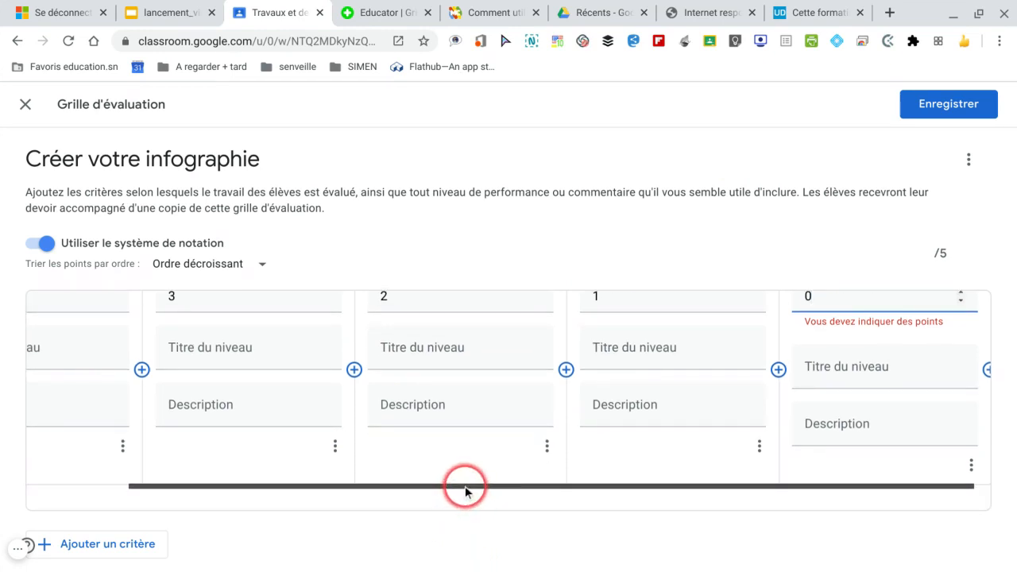
drag(466, 487, 256, 482)
scroll(169, 385, up, 3)
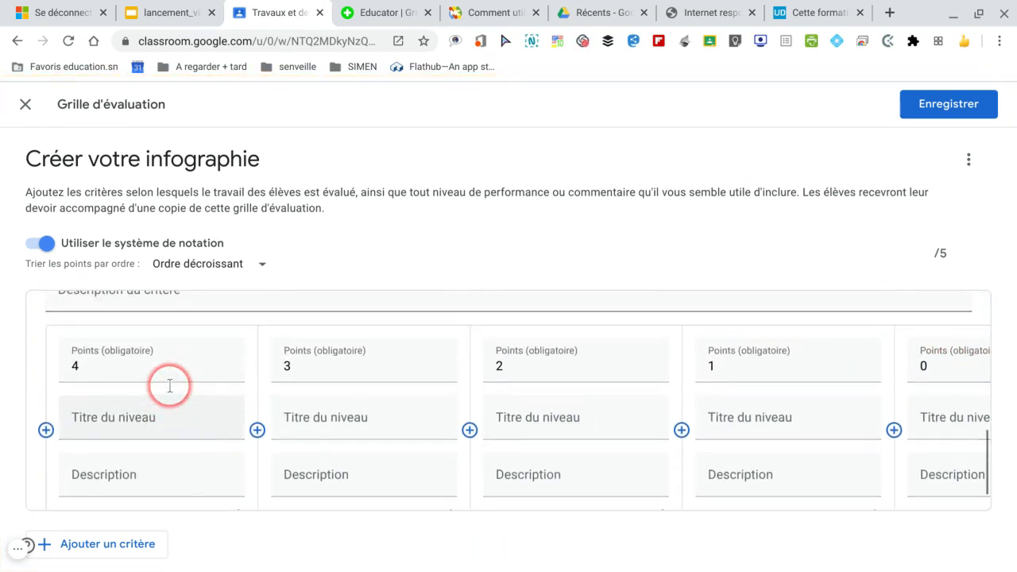
scroll(169, 385, down, 2)
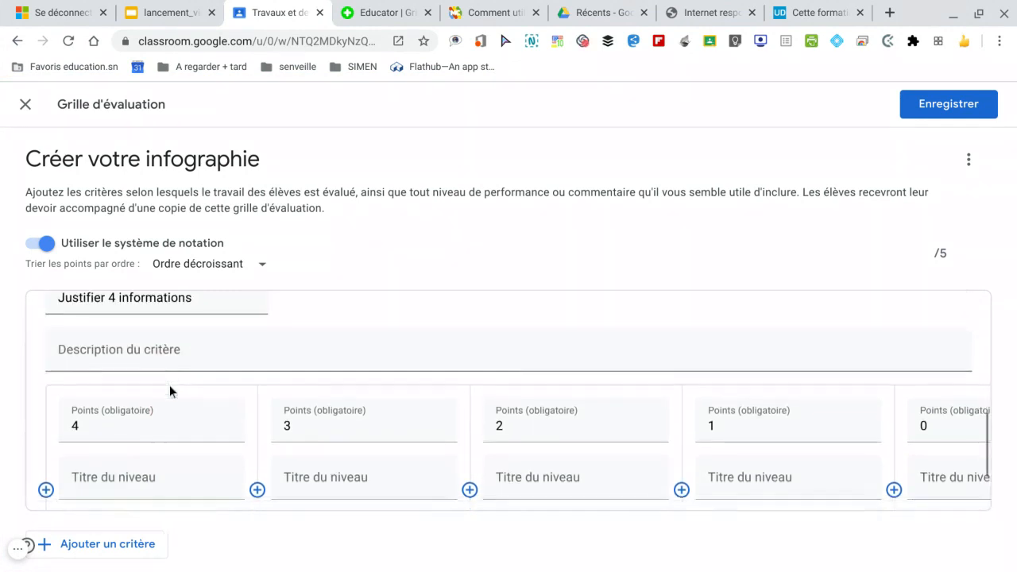
click(131, 437)
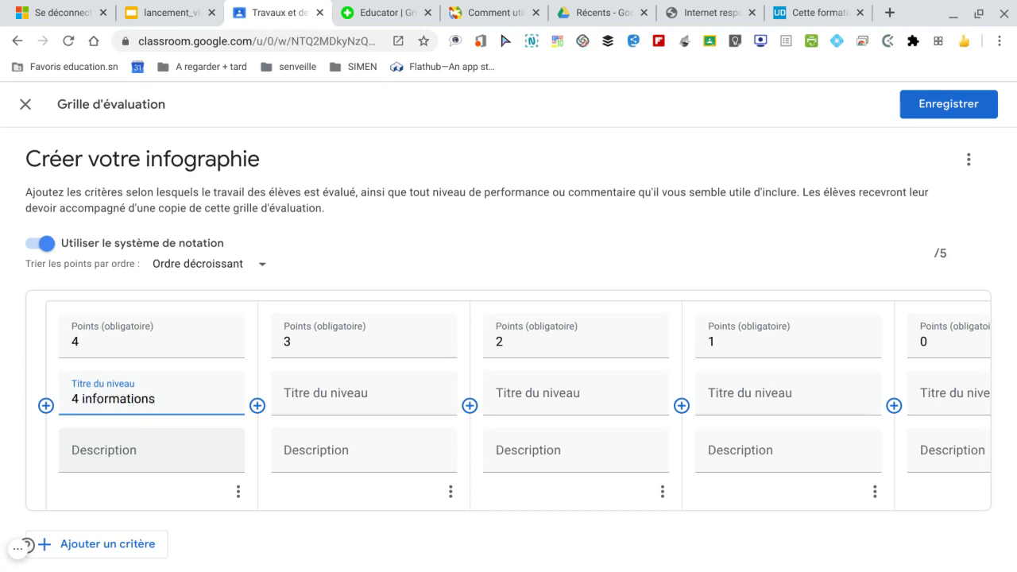
drag(160, 402, 72, 400)
key(ctrl+c)
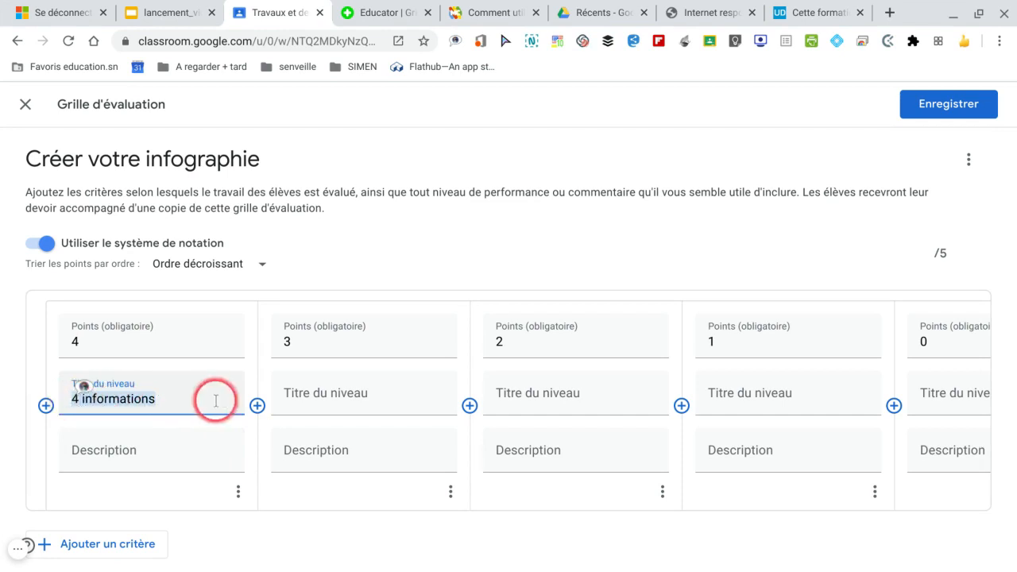
click(296, 391)
key(ctrl+v)
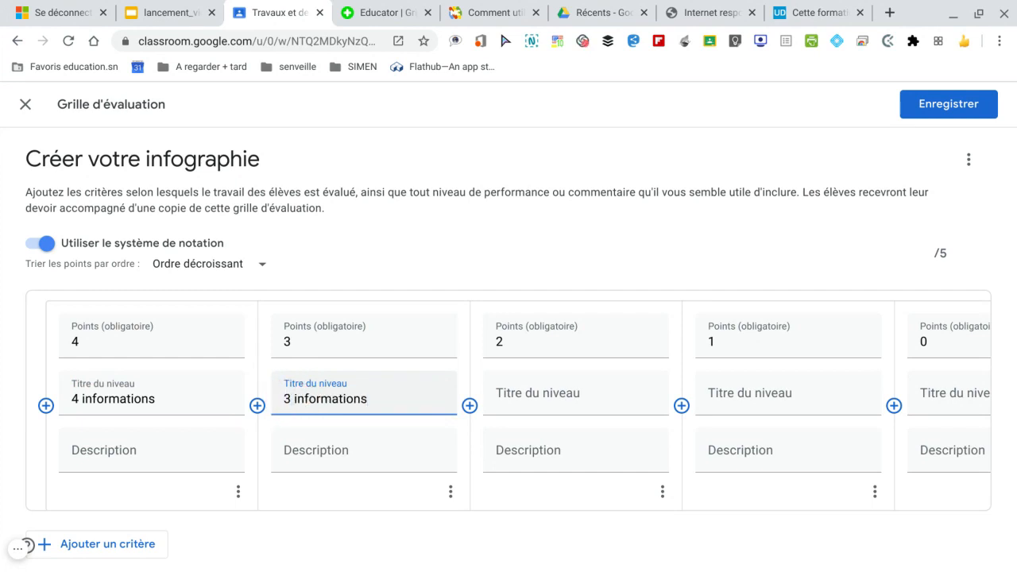
click(17, 554)
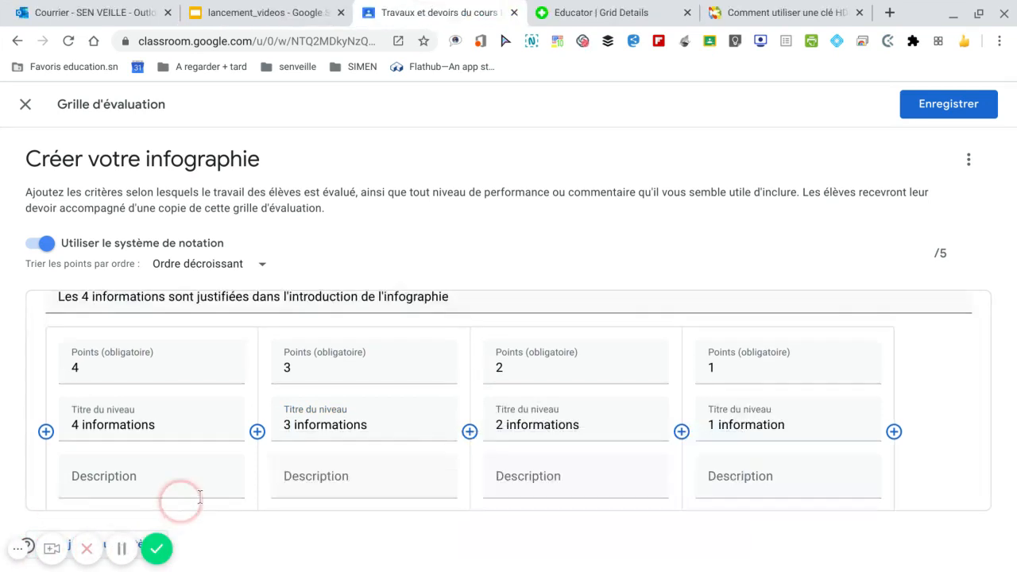
click(280, 468)
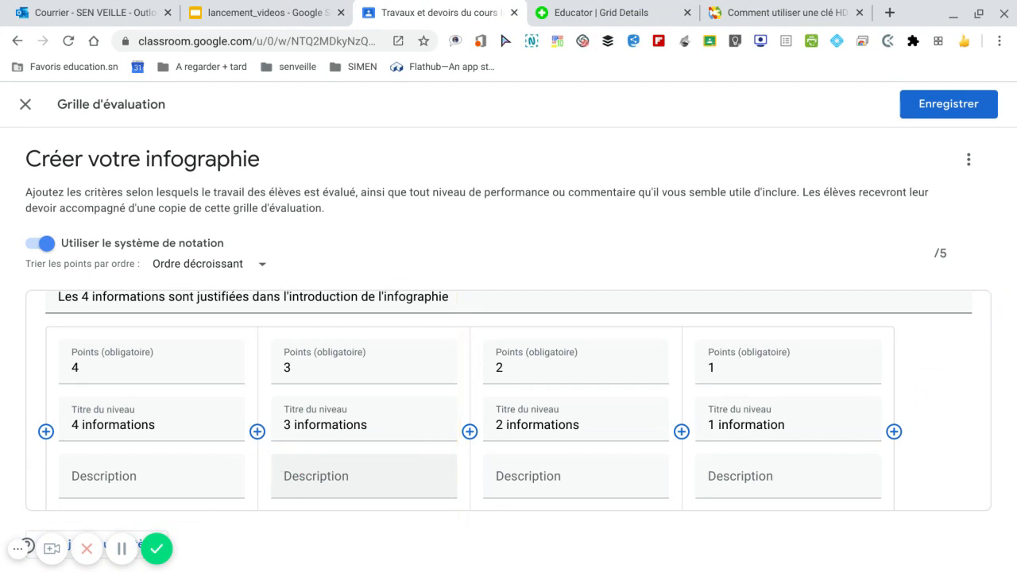
scroll(280, 468, up, 1)
scroll(280, 468, up, 1)
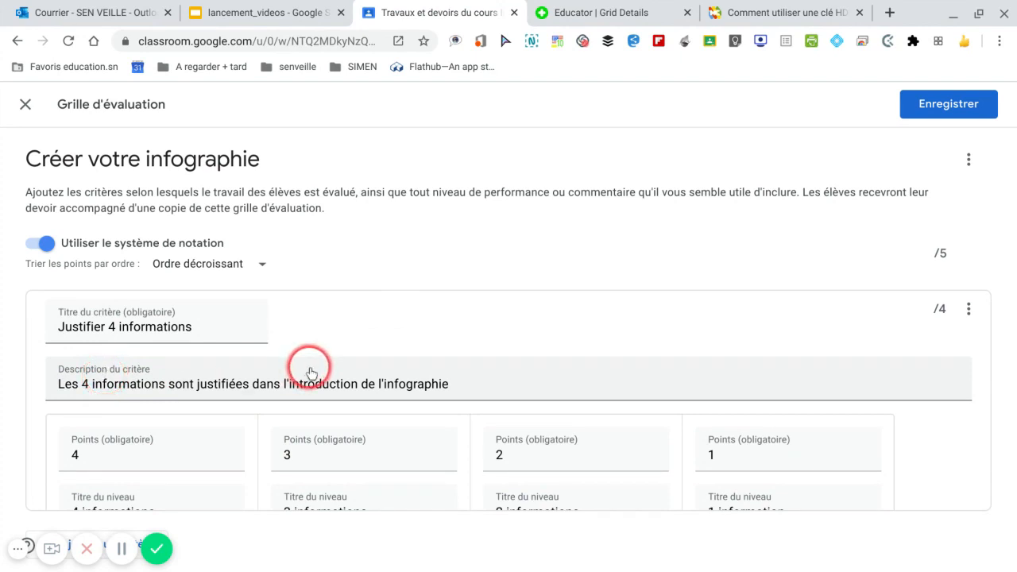
- Copy "Originalité 4 informations" from the Google Keep note and duplicate the "Justifier 4 informations" criterion in the rubric
click(601, 550)
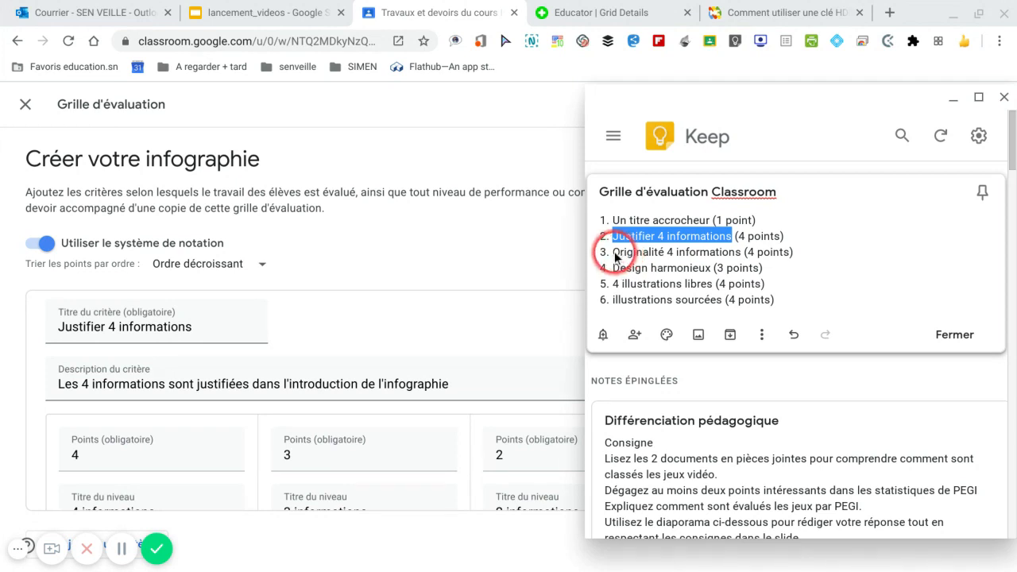
drag(615, 253, 739, 256)
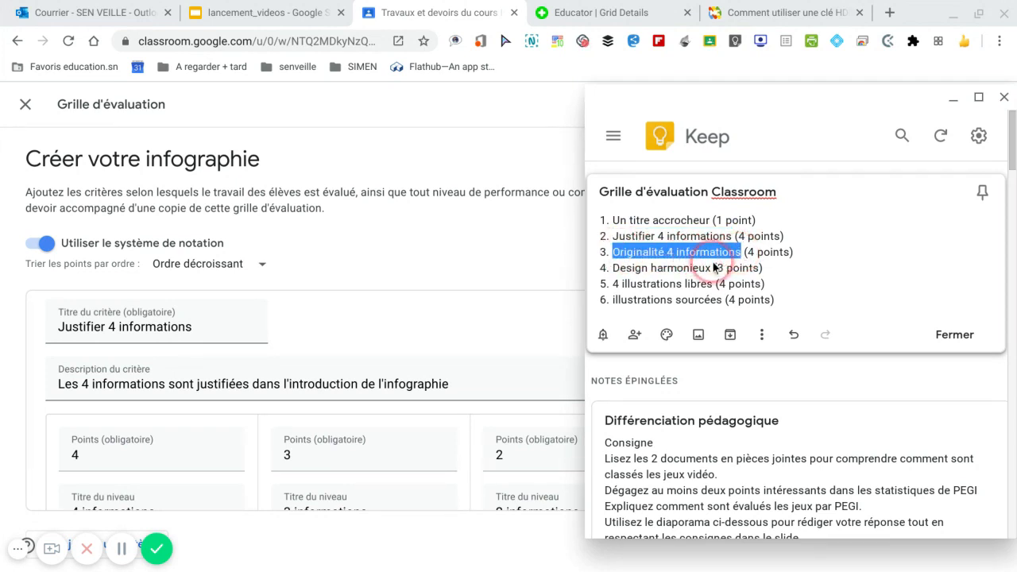
click(517, 316)
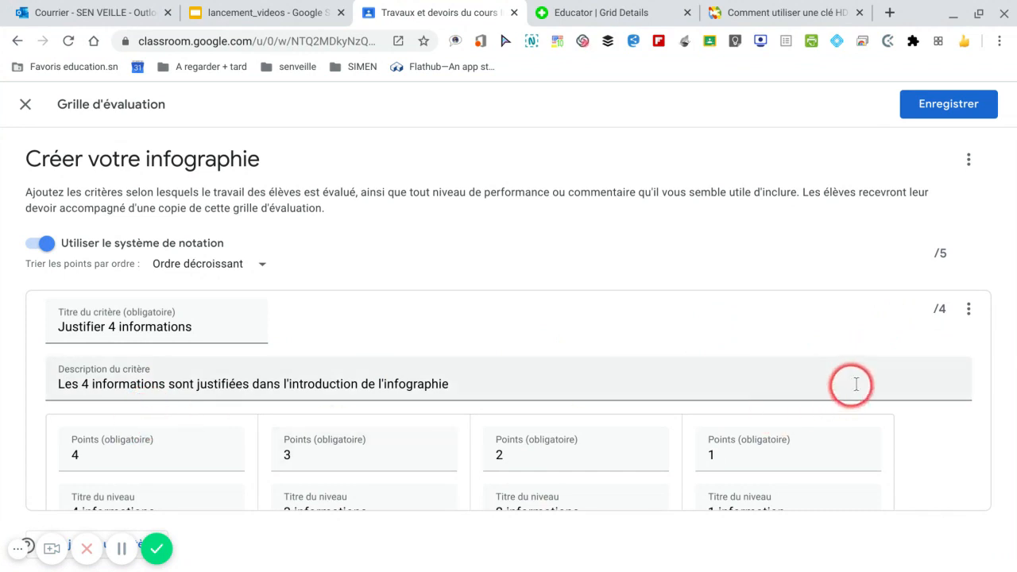
click(969, 310)
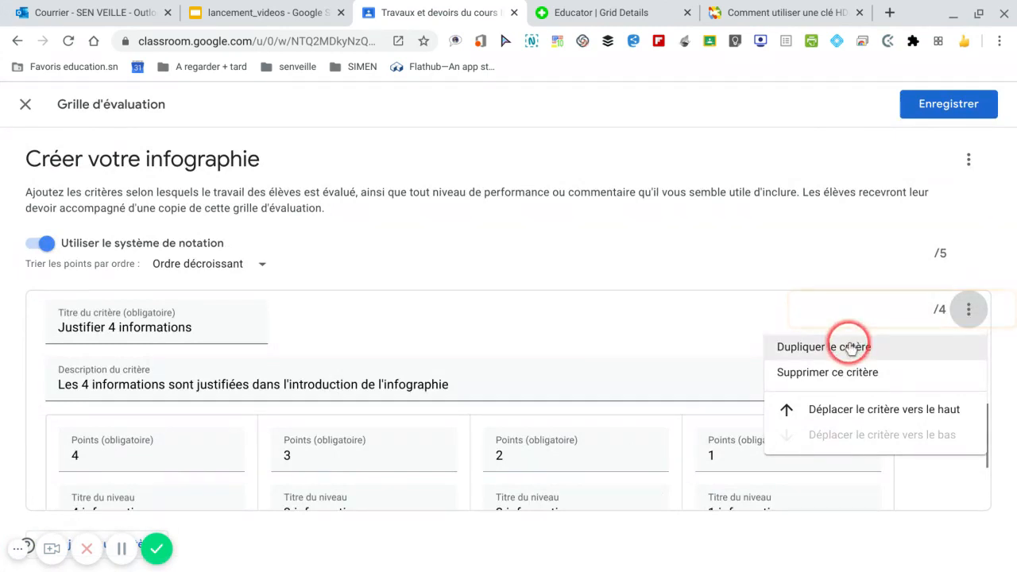
click(847, 348)
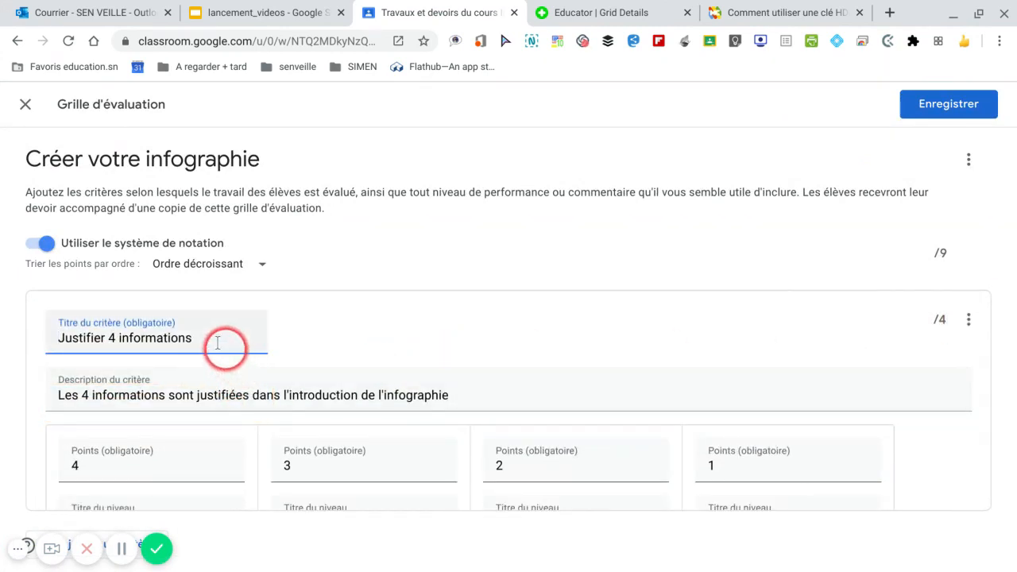
- Replace the duplicated criterion's title with "Originalité 4 informations"
scroll(509, 386, down, 1)
scroll(509, 385, down, 2)
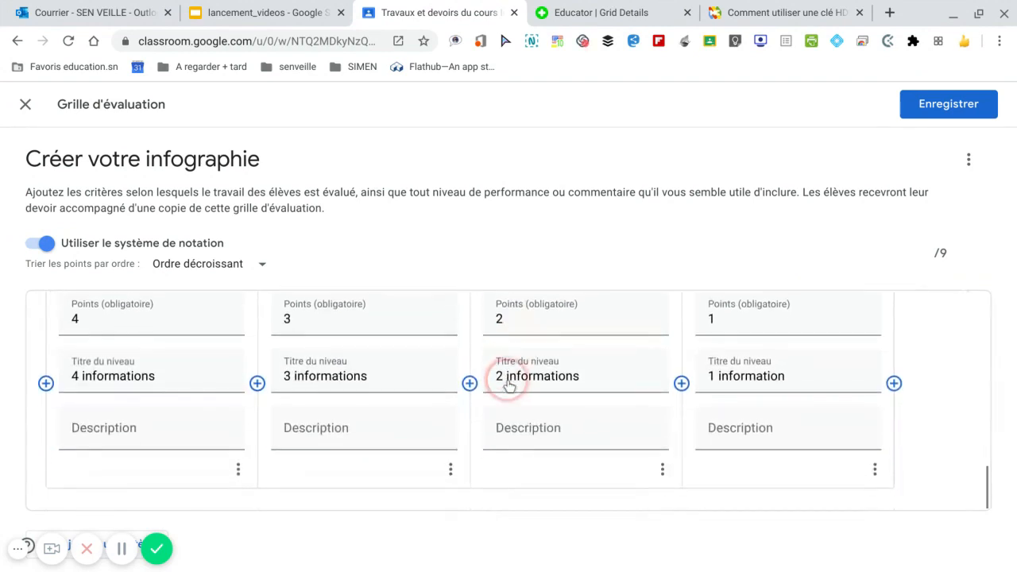
scroll(509, 386, up, 3)
scroll(508, 386, up, 4)
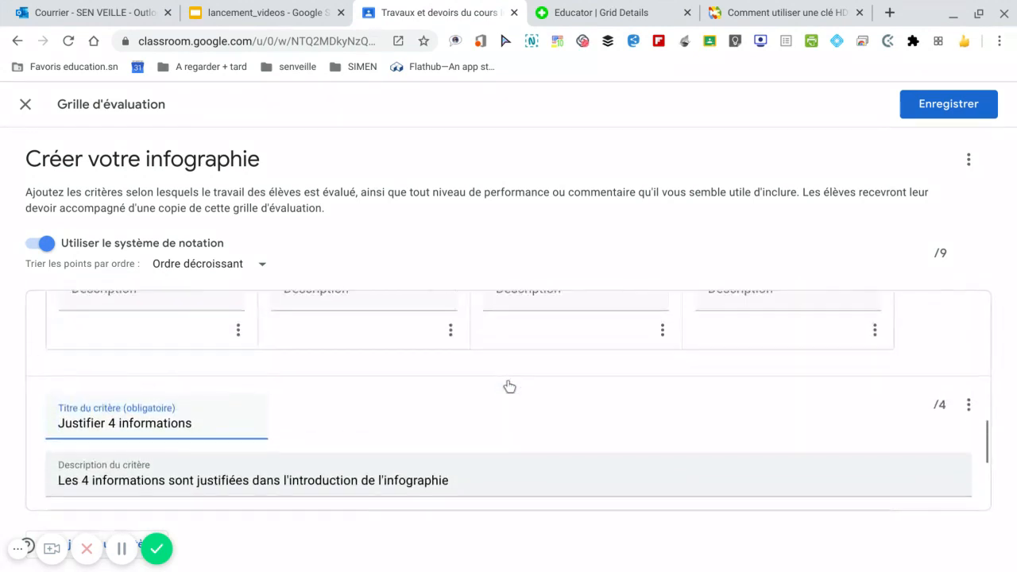
scroll(507, 382, up, 3)
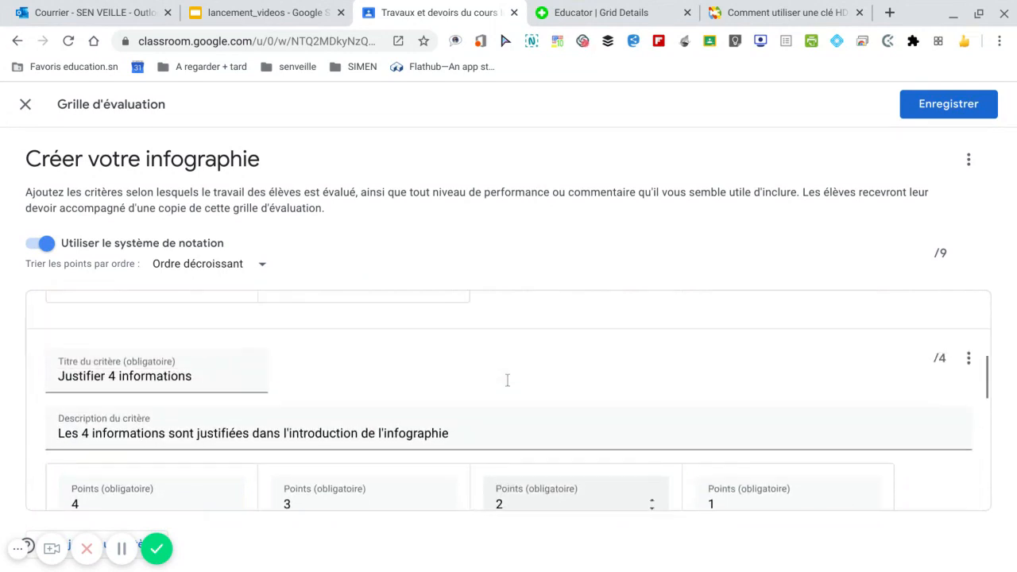
scroll(508, 382, down, 1)
scroll(398, 377, down, 2)
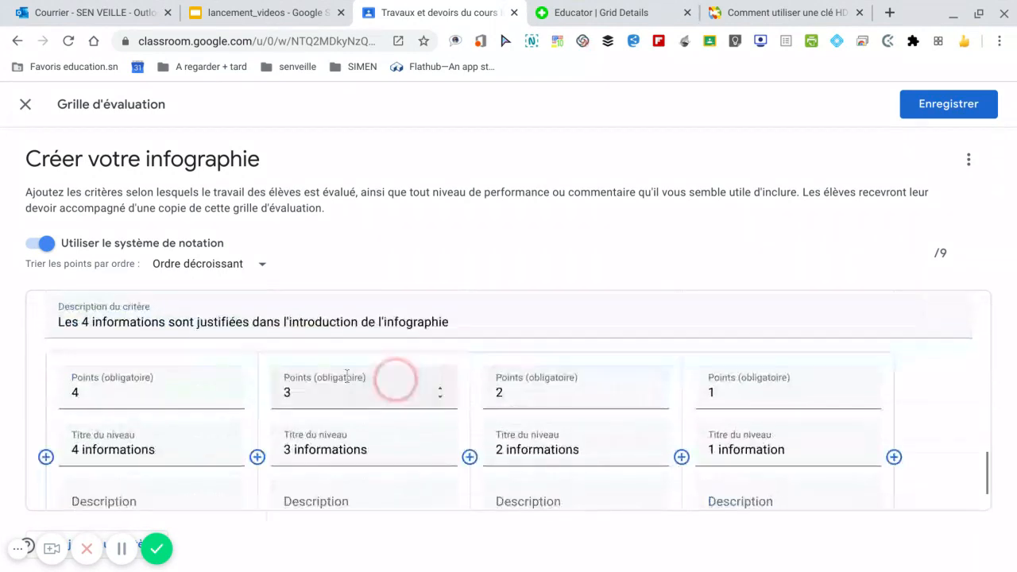
scroll(268, 343, up, 2)
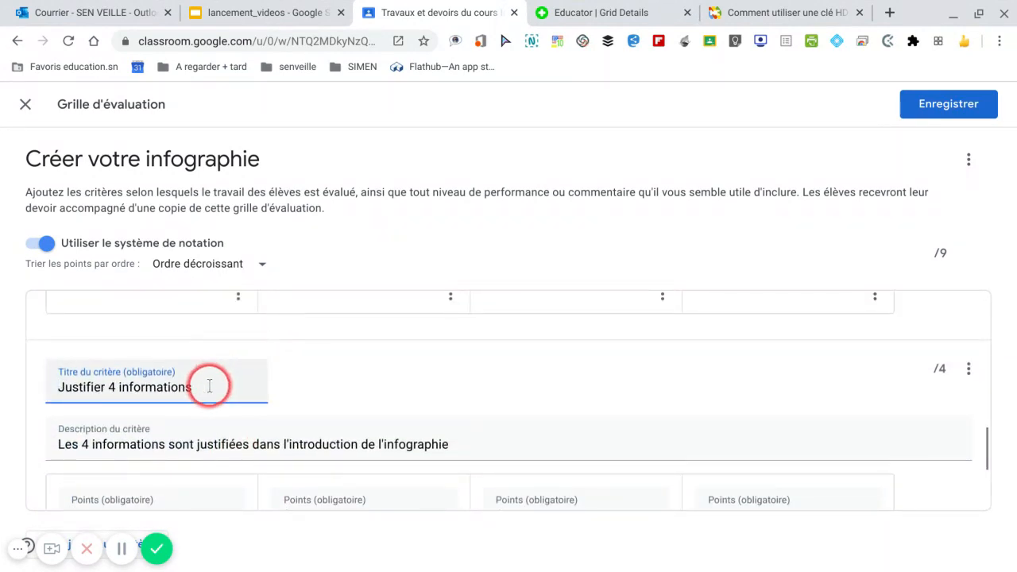
drag(230, 381, 48, 386)
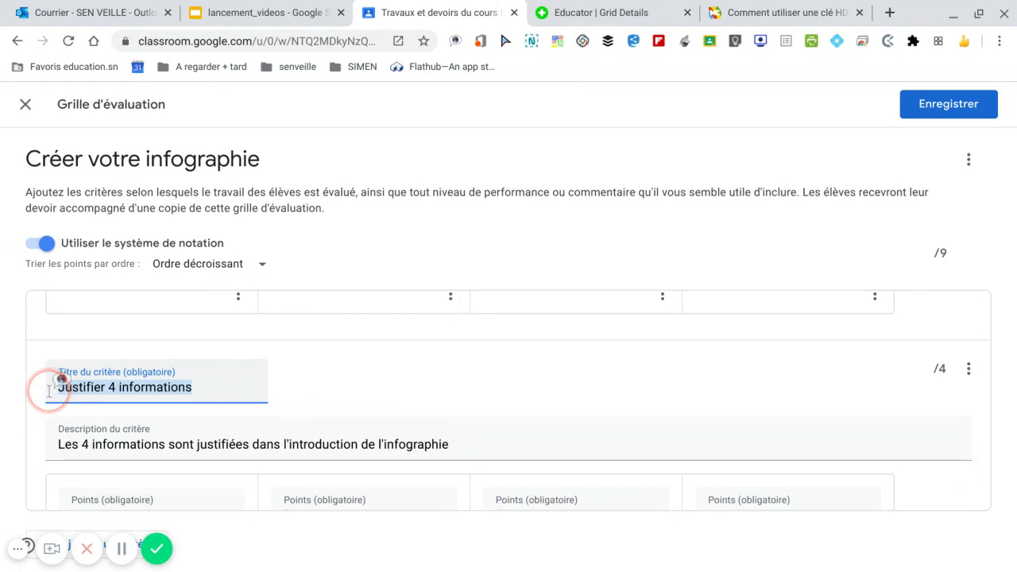
text(Originalité 4 informations)
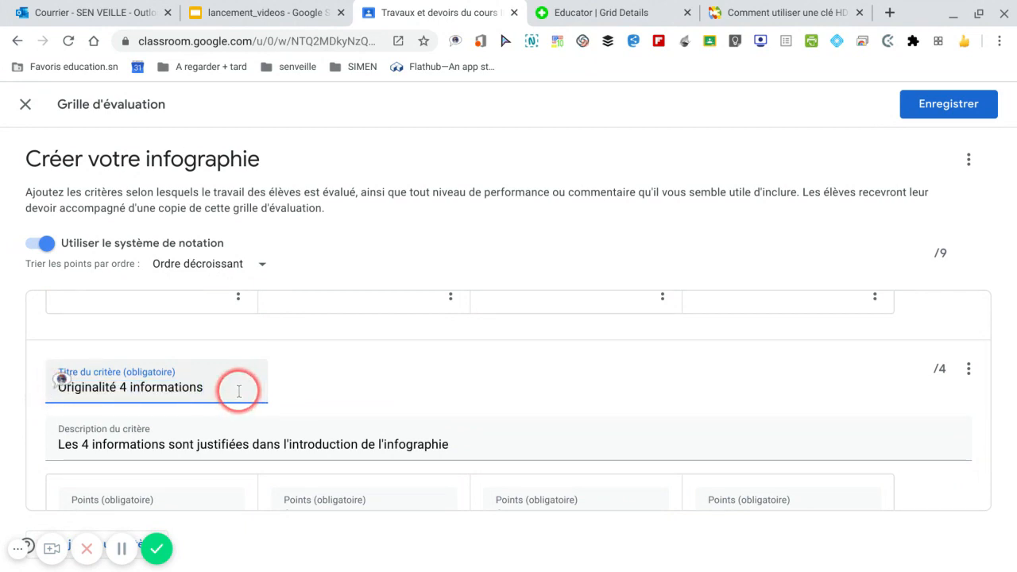
scroll(238, 391, down, 1)
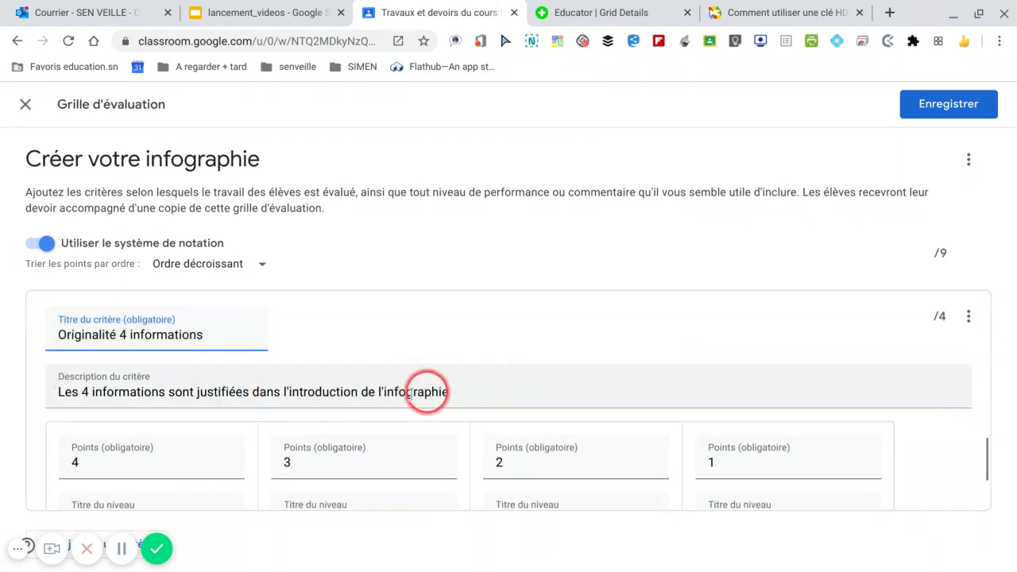
click(123, 555)
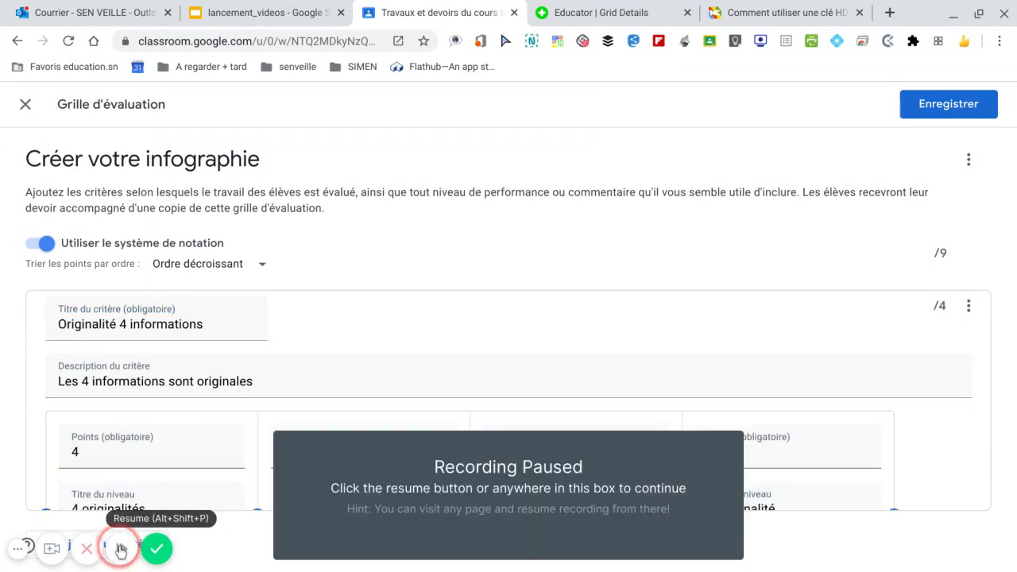
click(123, 555)
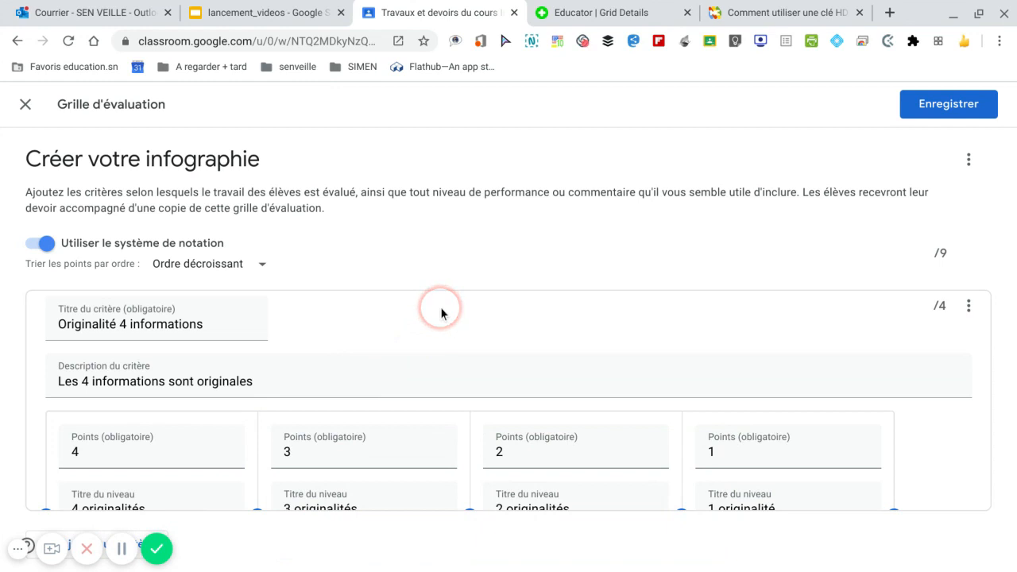
- Review the description, points and level titles of the "Originalité 4 informations" criterion
click(374, 322)
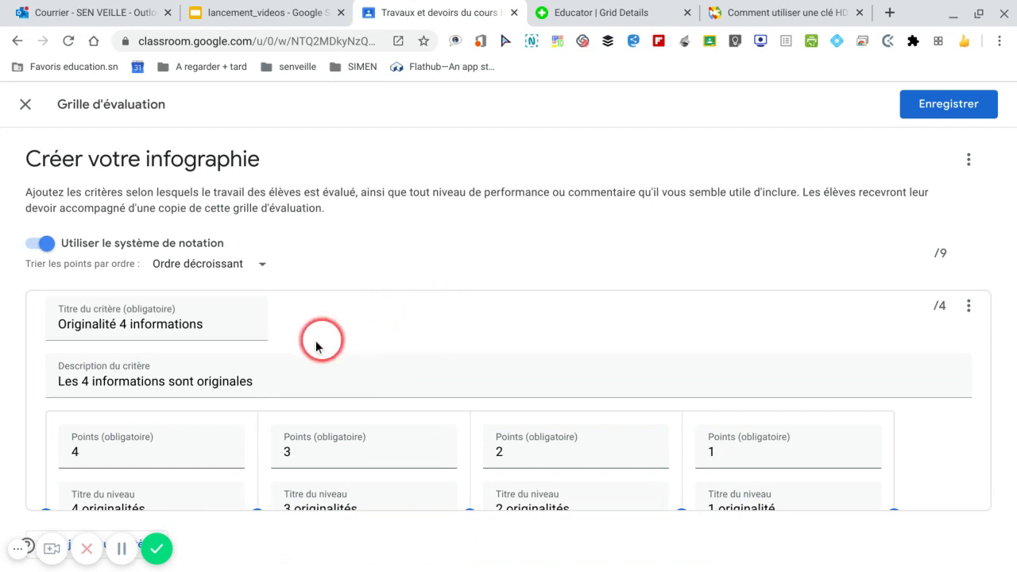
scroll(350, 341, down, 1)
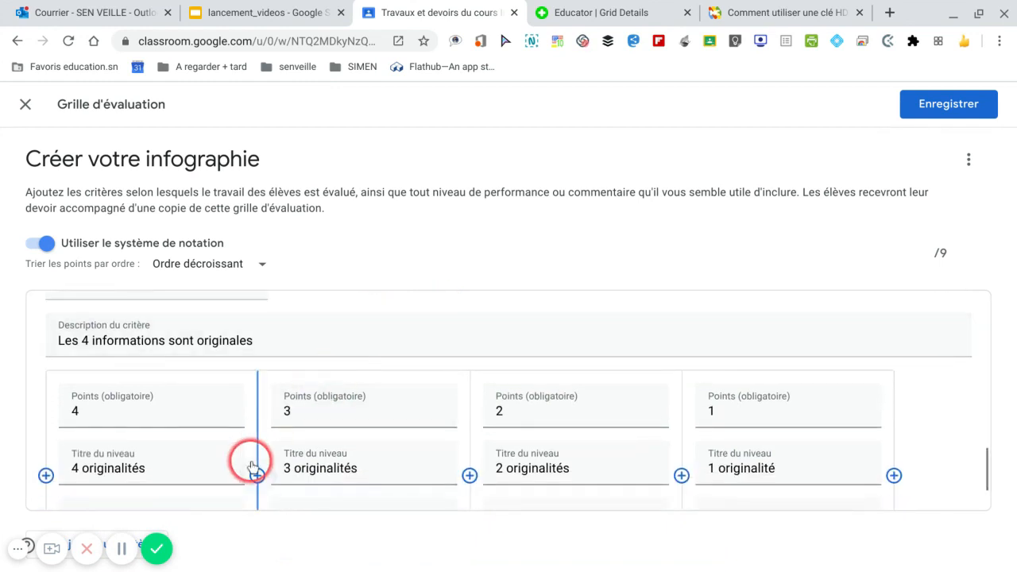
scroll(169, 404, up, 2)
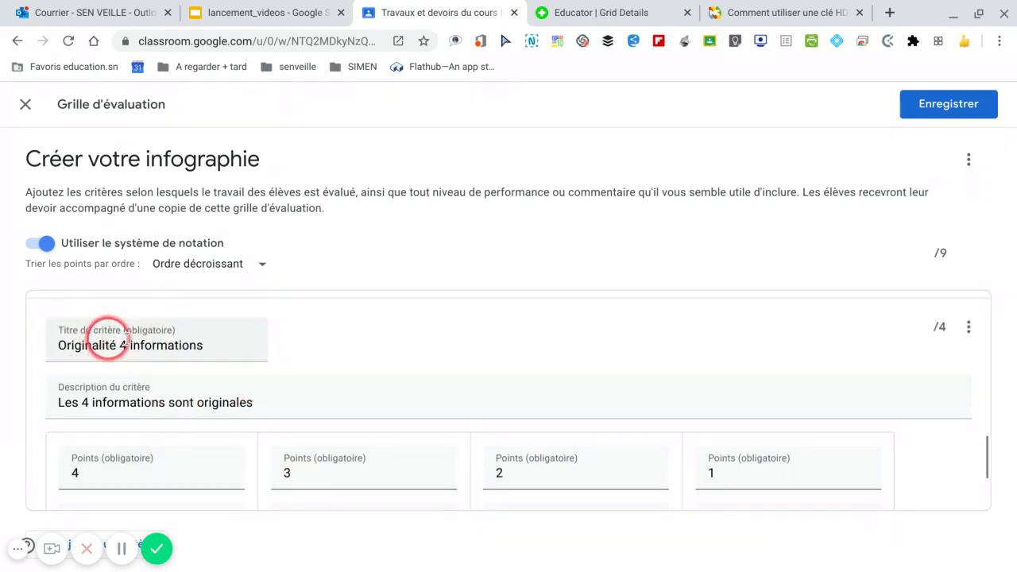
scroll(206, 451, down, 2)
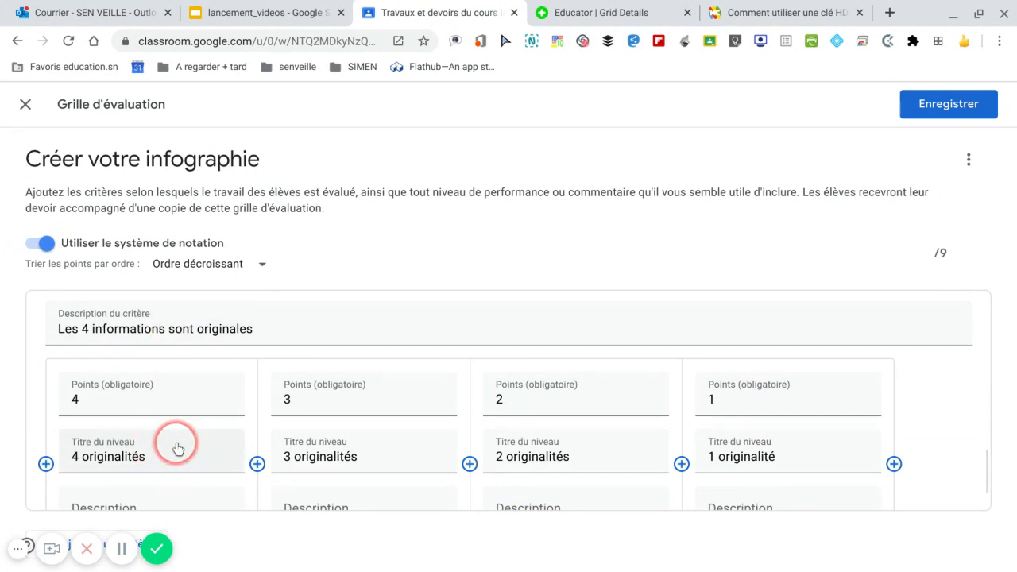
scroll(189, 450, down, 1)
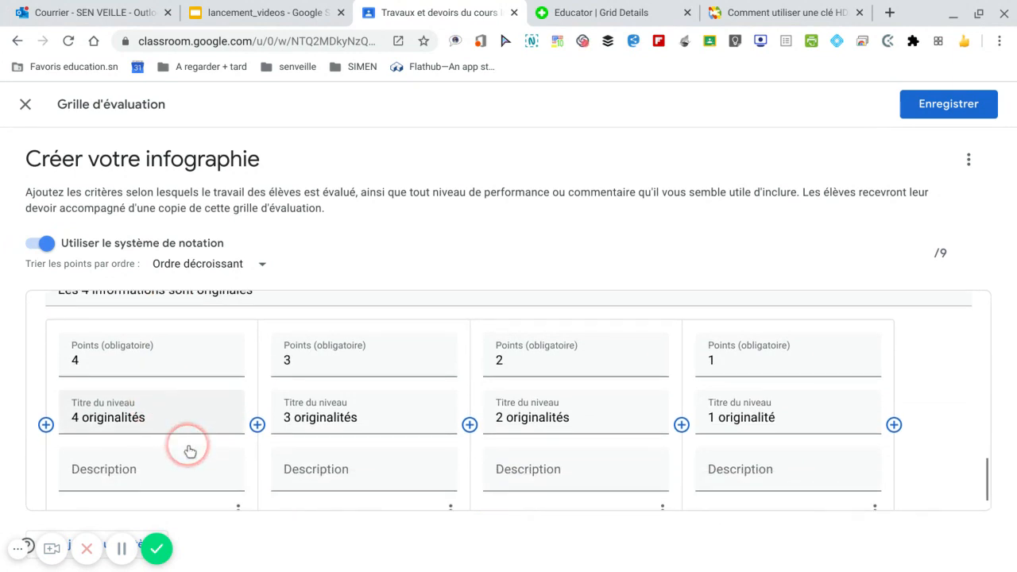
scroll(188, 443, up, 2)
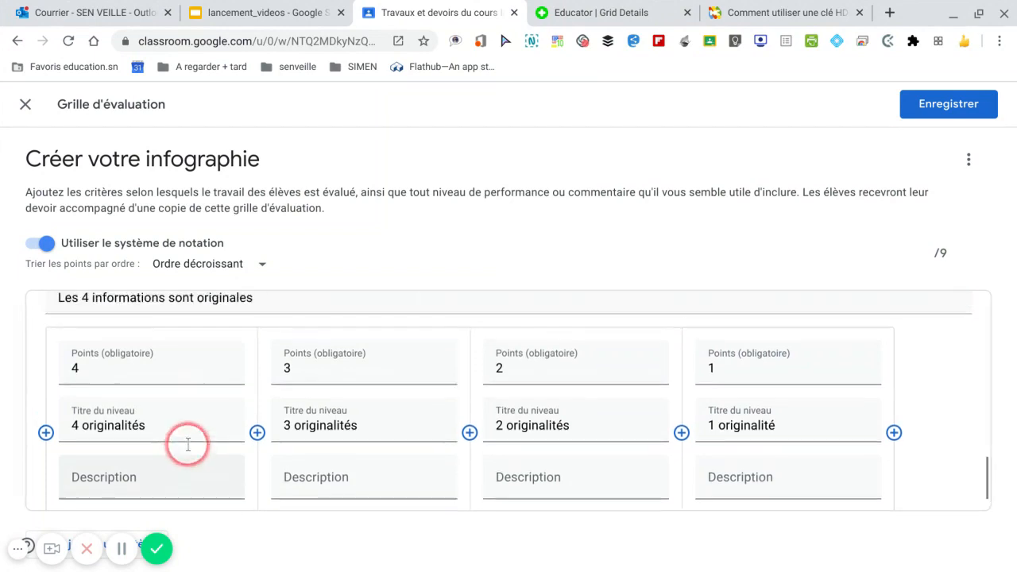
- Copy the criterion name "Design harmonieux" from the Google Keep note
scroll(561, 439, up, 3)
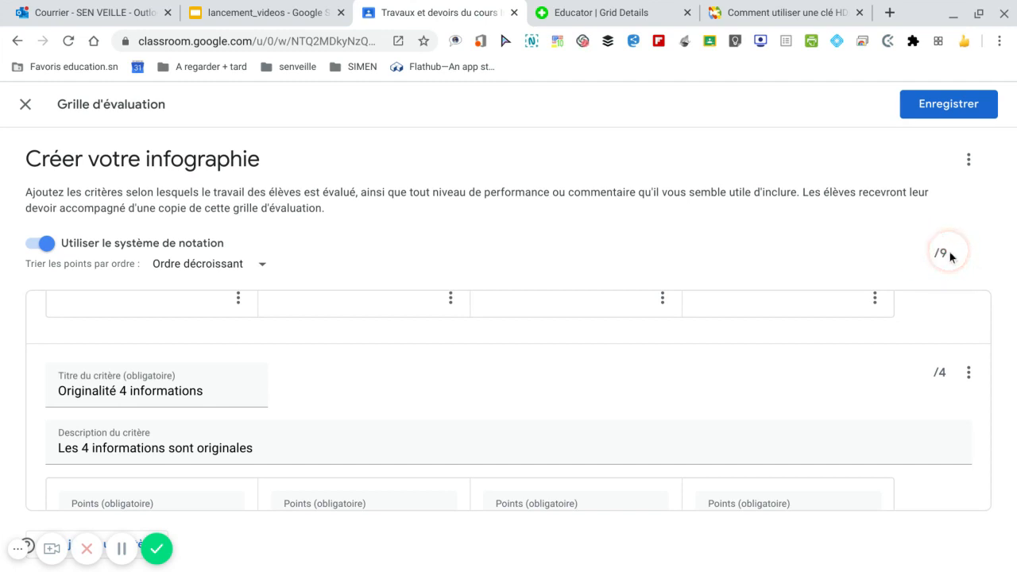
scroll(880, 426, down, 1)
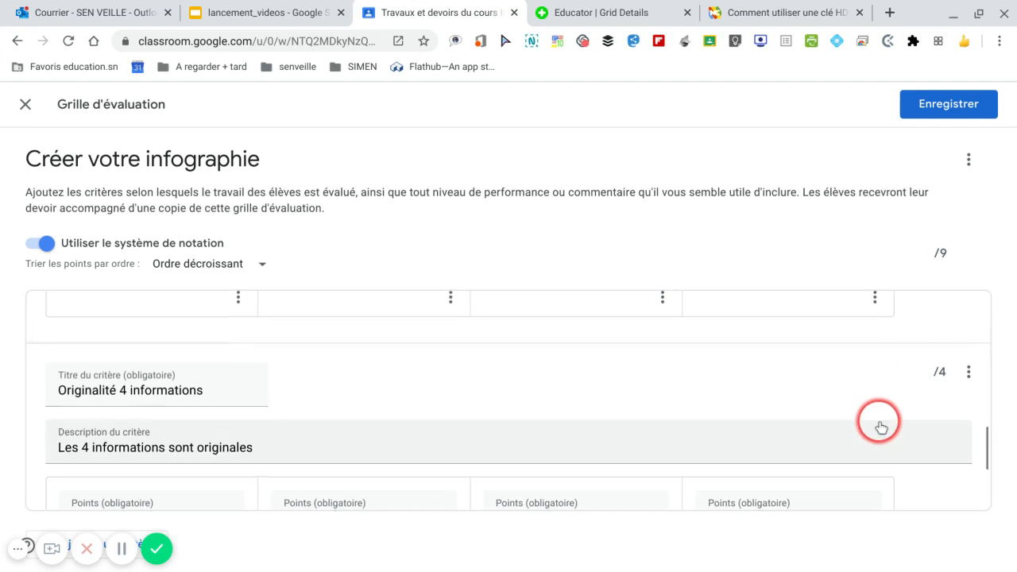
scroll(880, 427, down, 1)
mouse_move(753, 570)
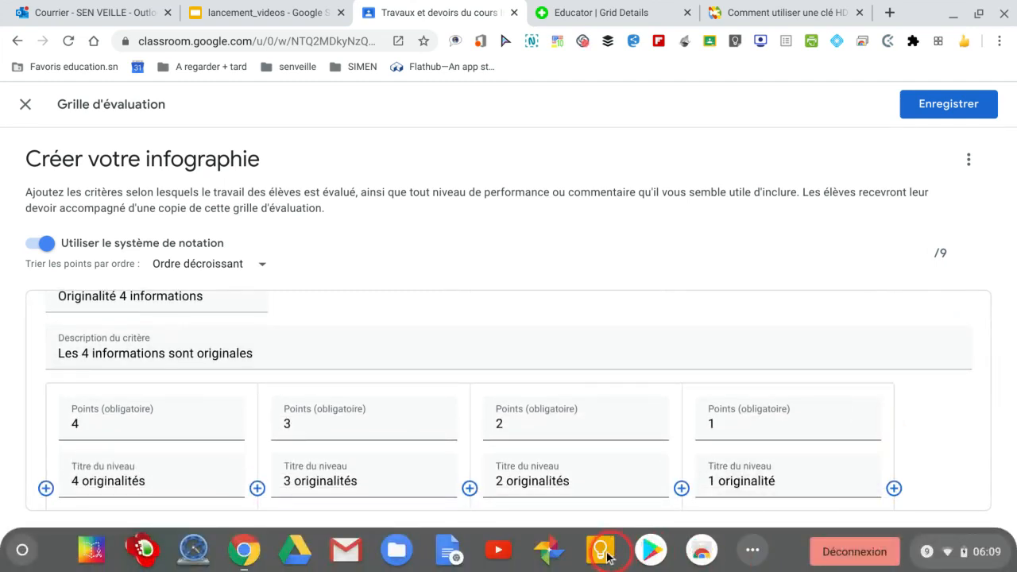
click(607, 555)
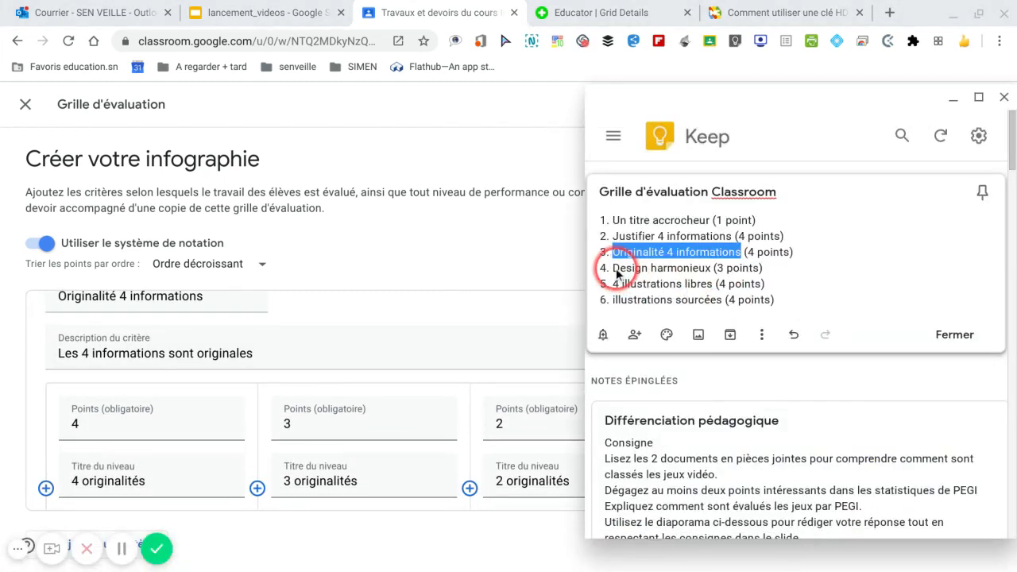
drag(617, 272, 708, 271)
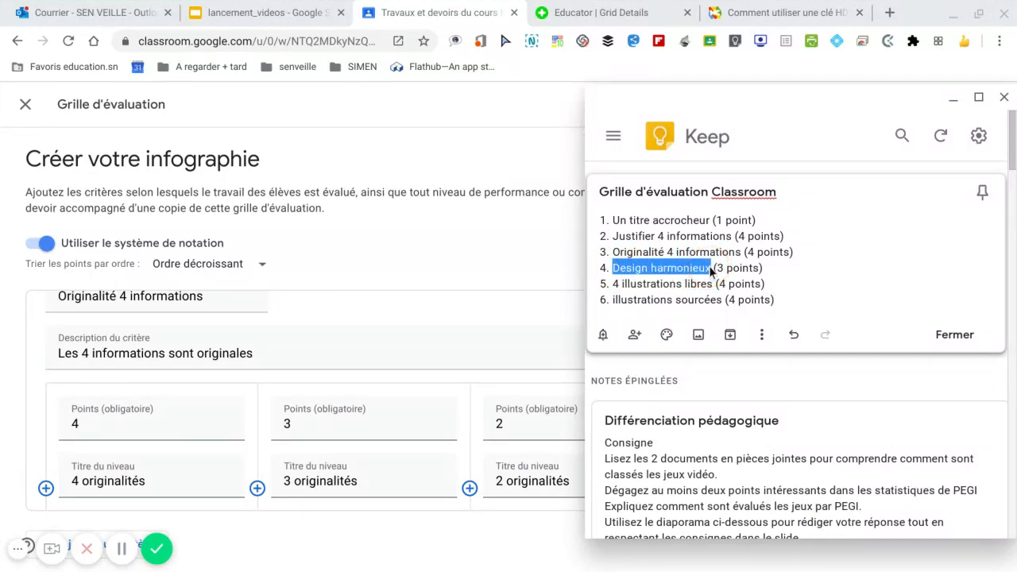
drag(707, 270, 600, 344)
- Duplicate the "Originalité 4 informations" criterion in the Classroom rubric
scroll(620, 339, up, 2)
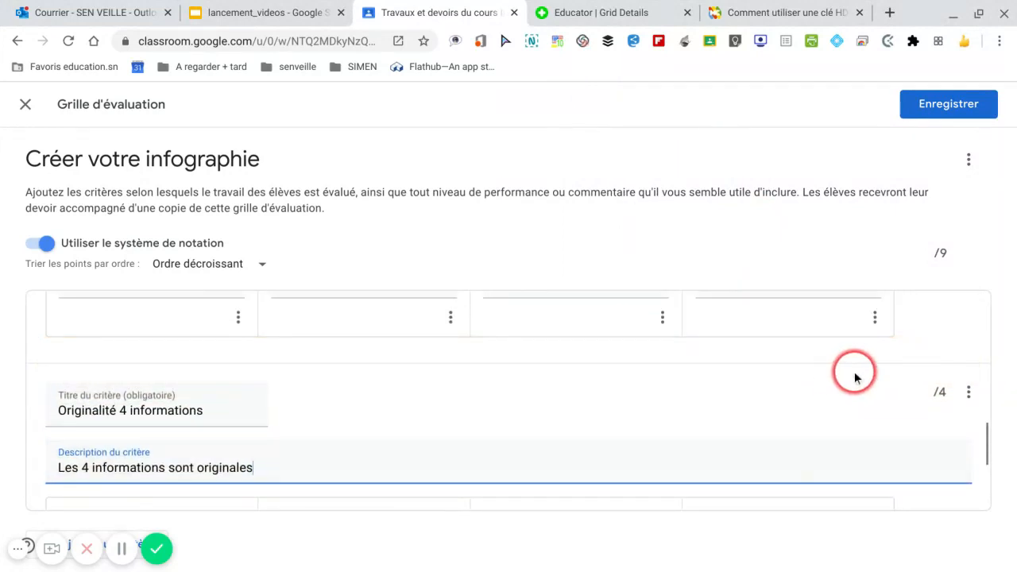
scroll(855, 377, down, 1)
scroll(854, 373, down, 2)
scroll(854, 373, up, 2)
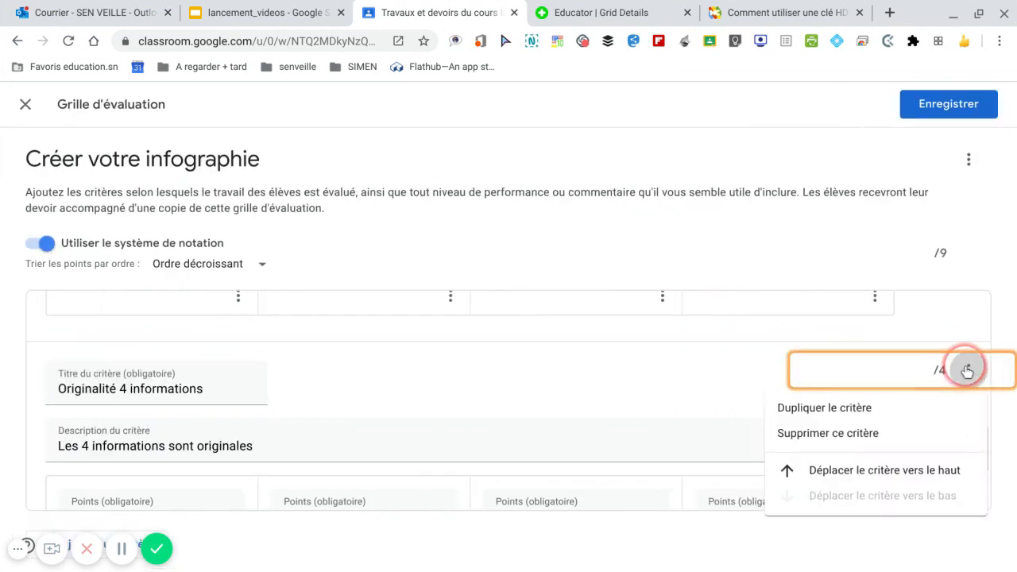
click(965, 370)
click(843, 407)
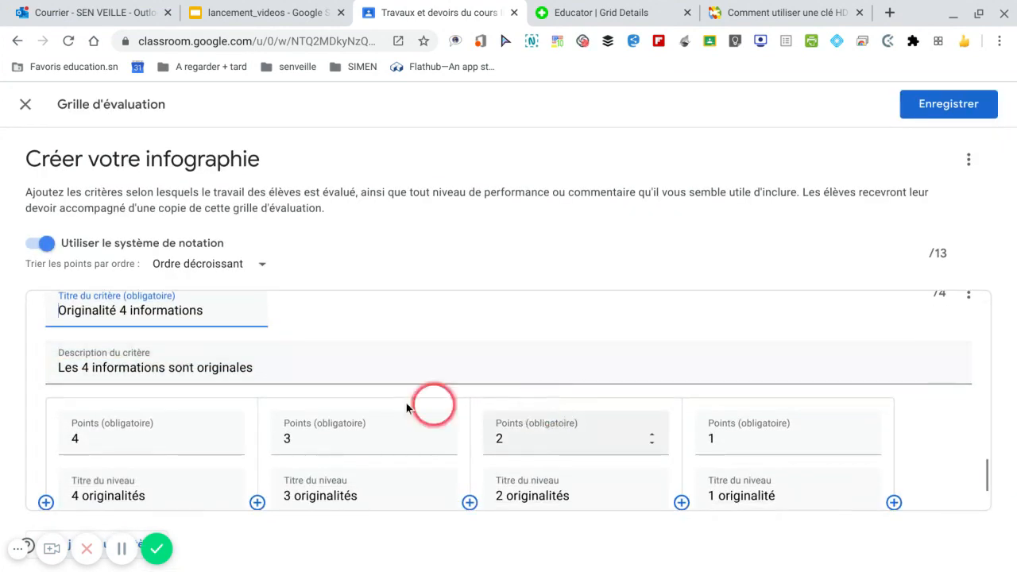
- Delete the 4-point level "4 originalités" from the duplicated criterion
scroll(229, 368, up, 1)
scroll(295, 373, down, 2)
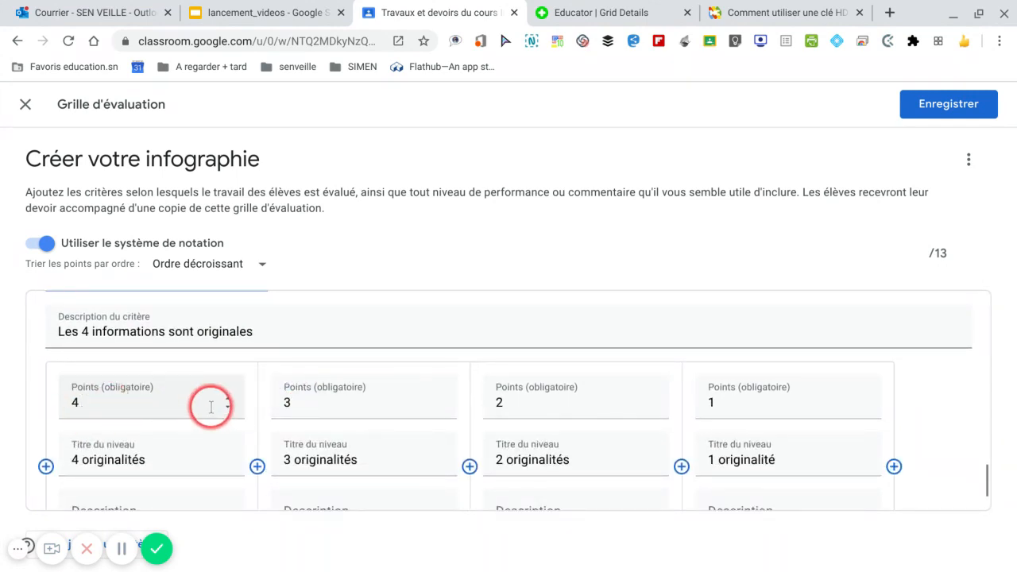
scroll(215, 407, down, 2)
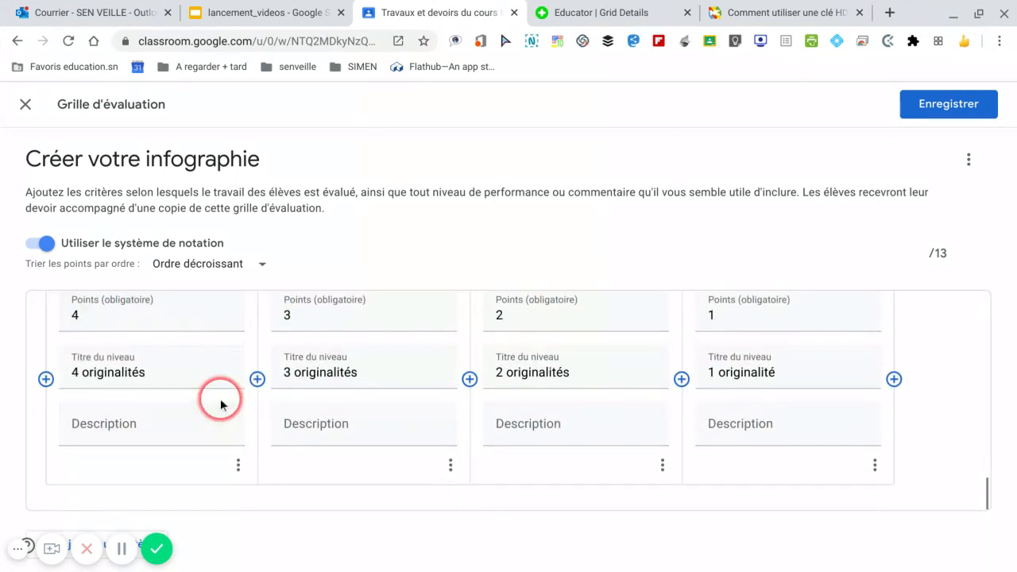
click(239, 467)
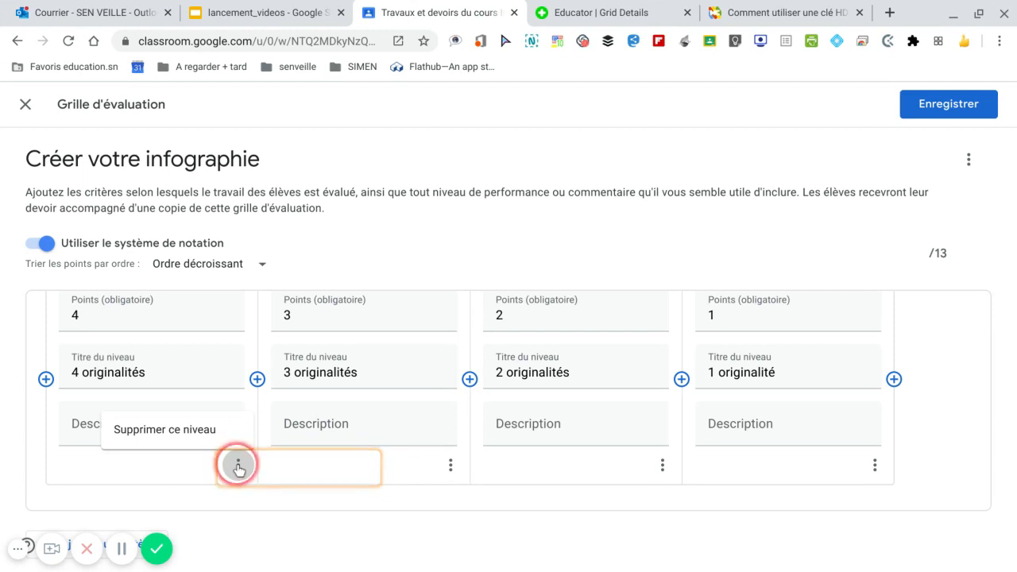
click(178, 429)
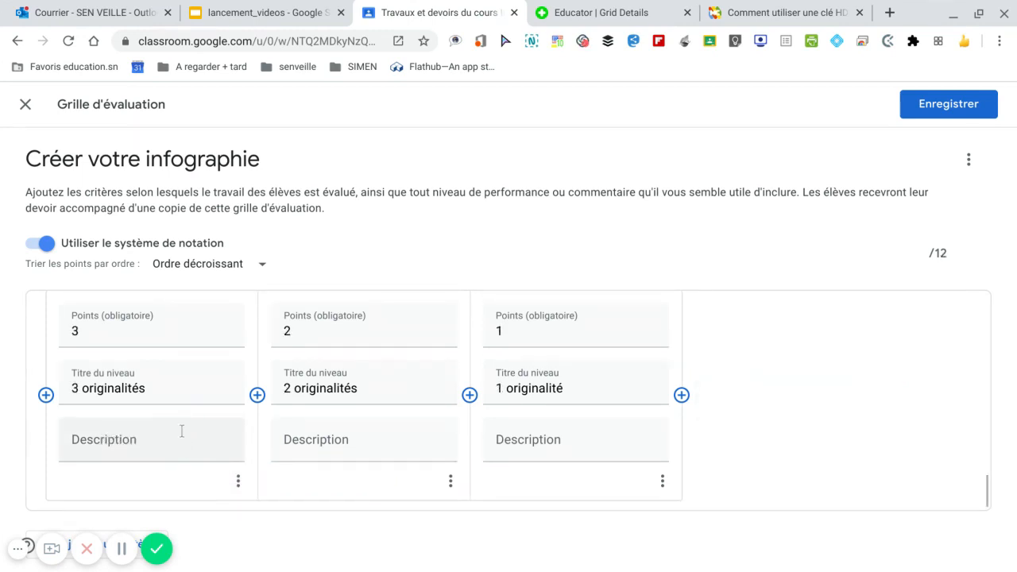
- Replace the title of the duplicated three-level criterion with "Design harmonieux"
scroll(345, 354, up, 1)
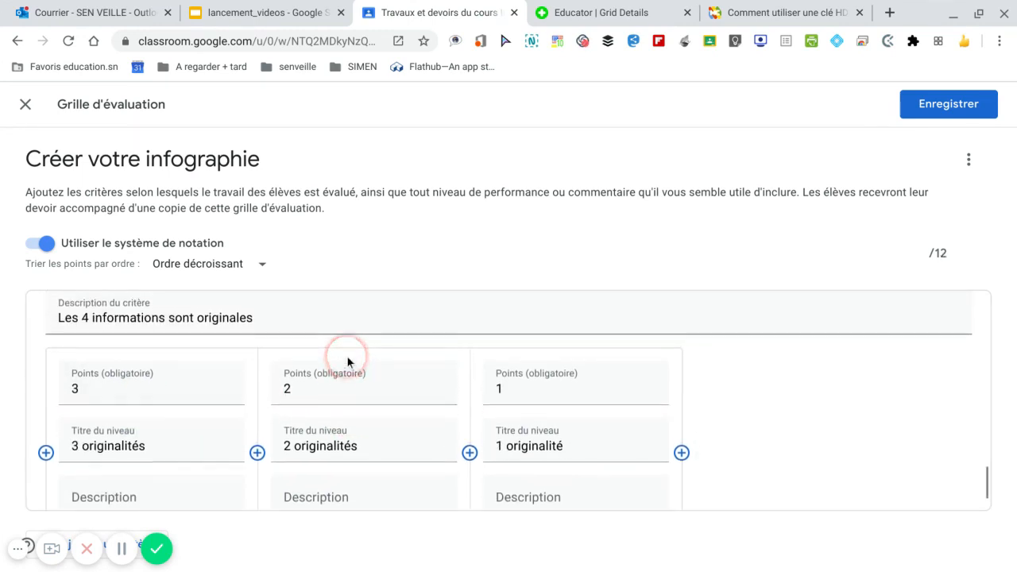
scroll(250, 345, up, 1)
click(223, 348)
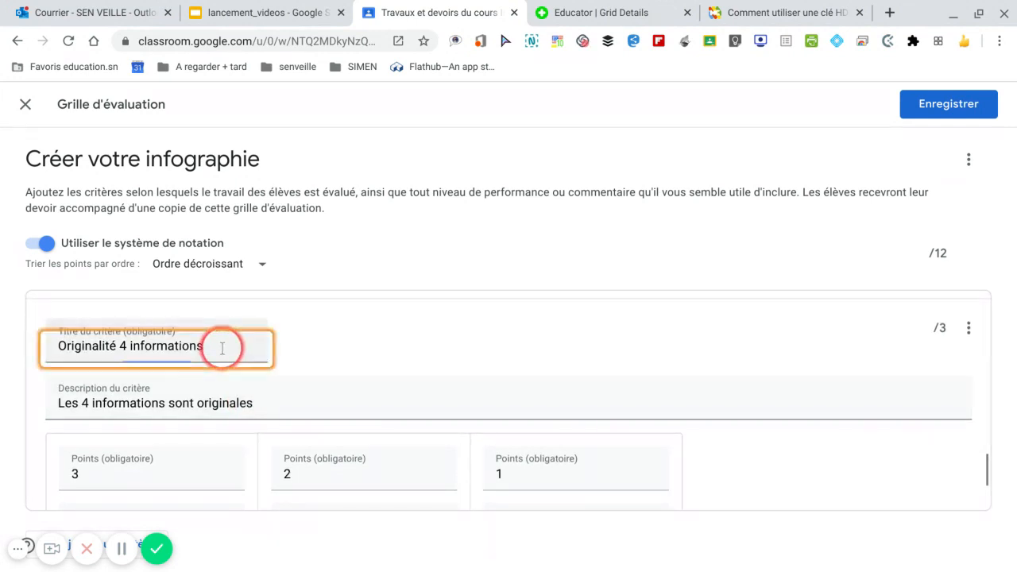
drag(222, 348, 59, 346)
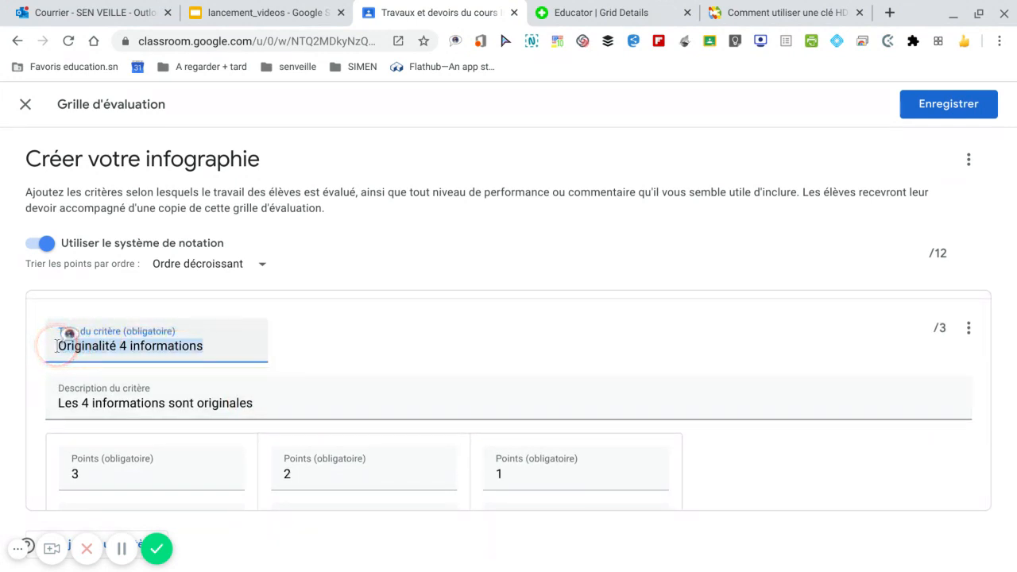
key(Right)
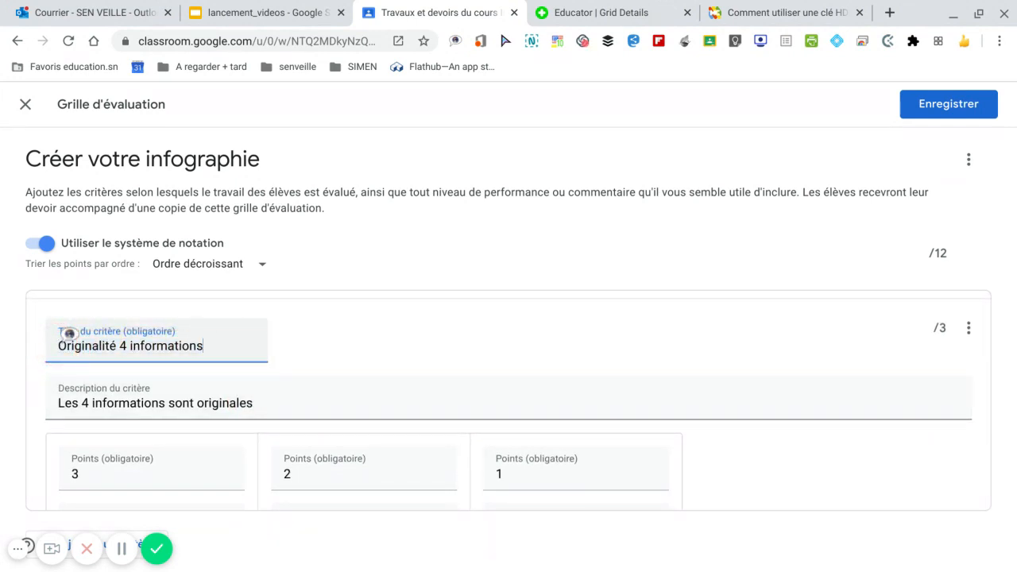
click(122, 550)
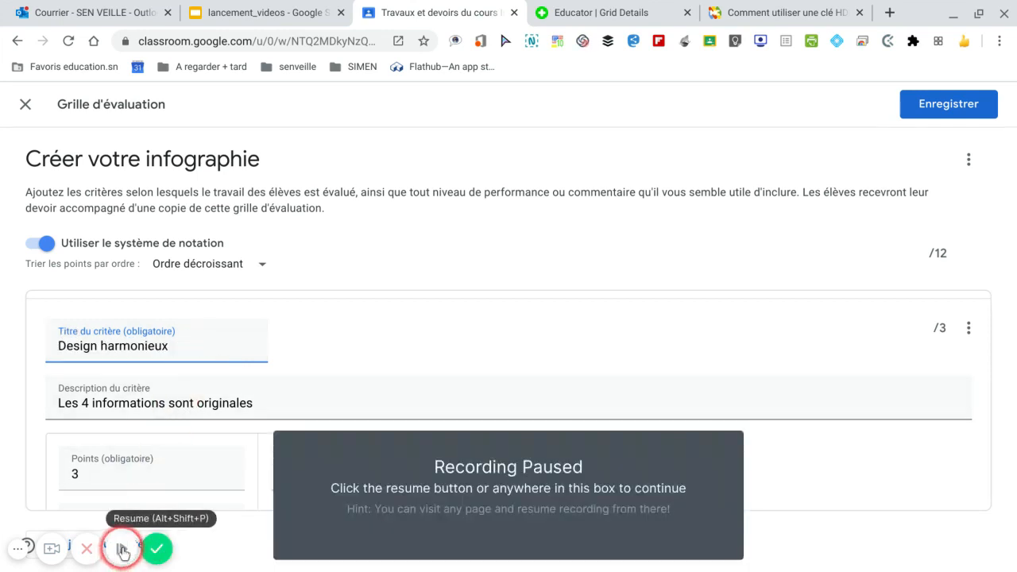
click(119, 547)
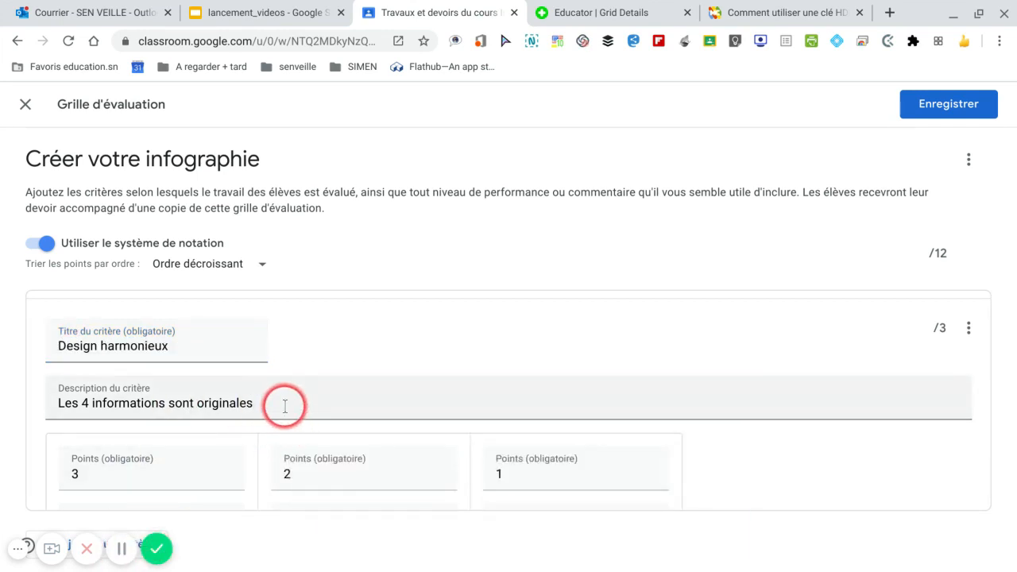
- Clear the description of the "Design harmonieux" criterion
drag(278, 407, 37, 404)
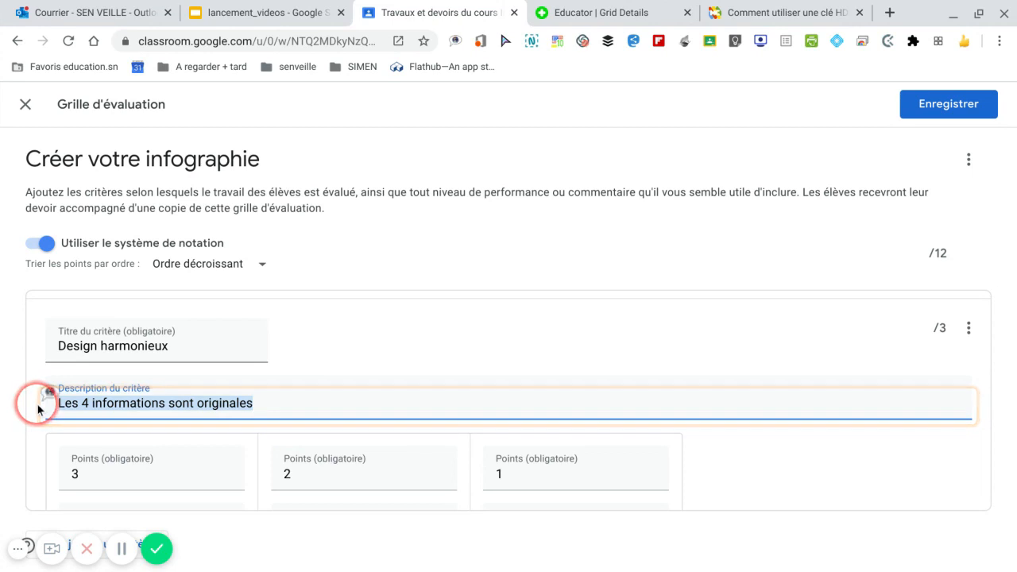
key(BackSpace)
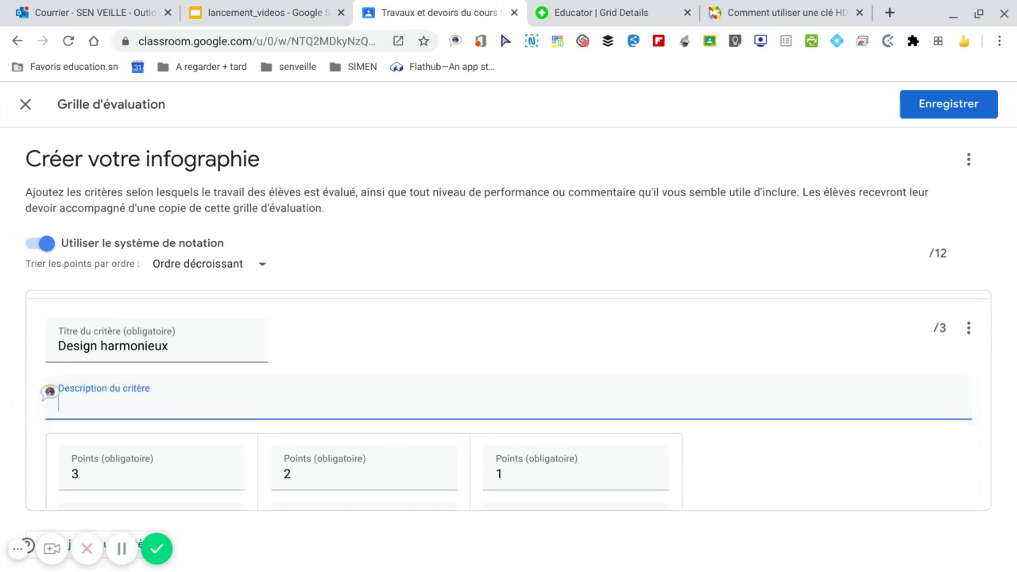
scroll(346, 390, down, 2)
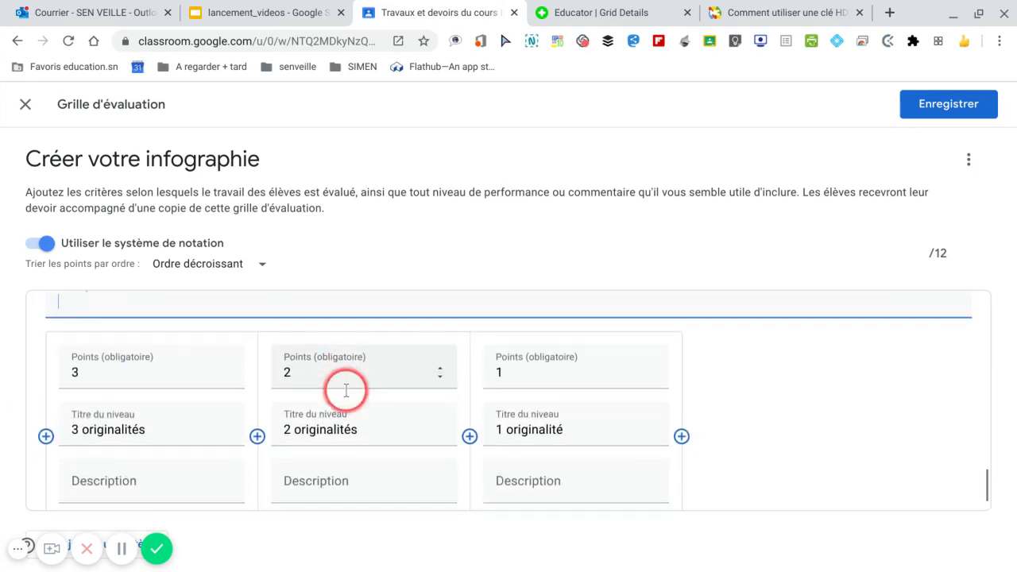
scroll(171, 423, up, 2)
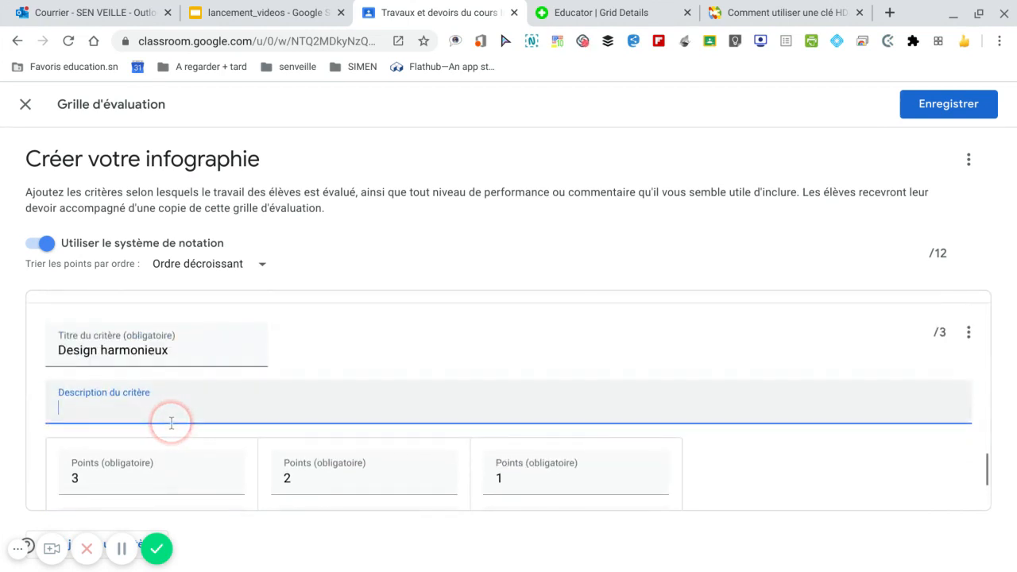
- Clear the titles of the 3-, 2- and 1-point levels of the "Design harmonieux" criterion
scroll(170, 420, down, 1)
scroll(159, 440, down, 1)
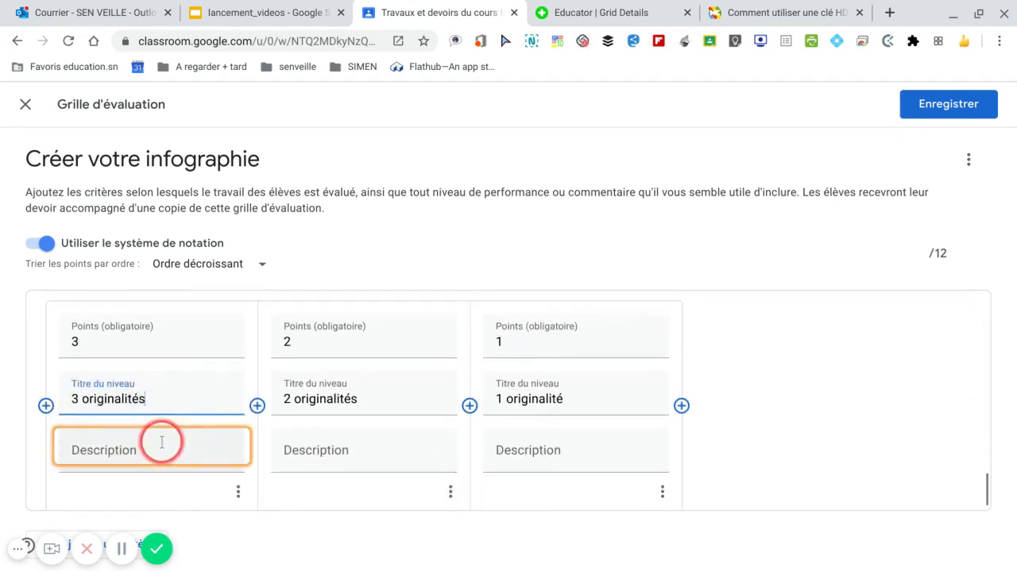
click(194, 400)
key(BackSpace)
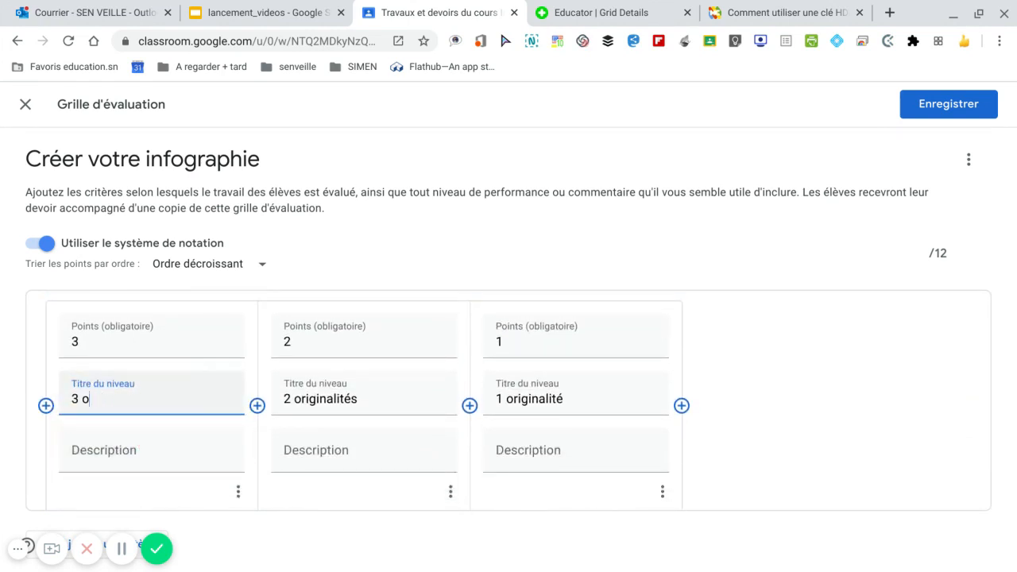
click(399, 406)
key(BackSpace)
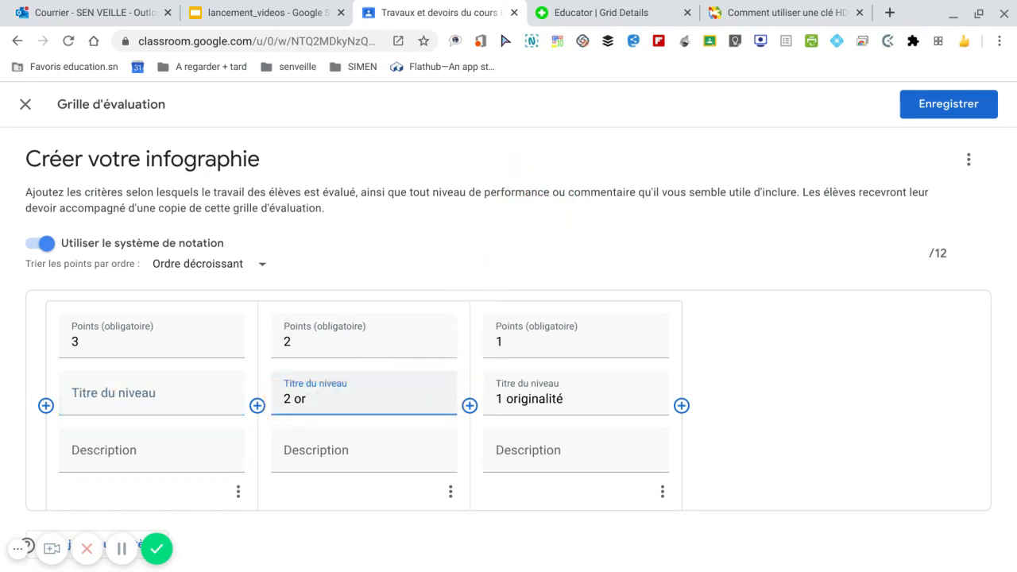
click(627, 405)
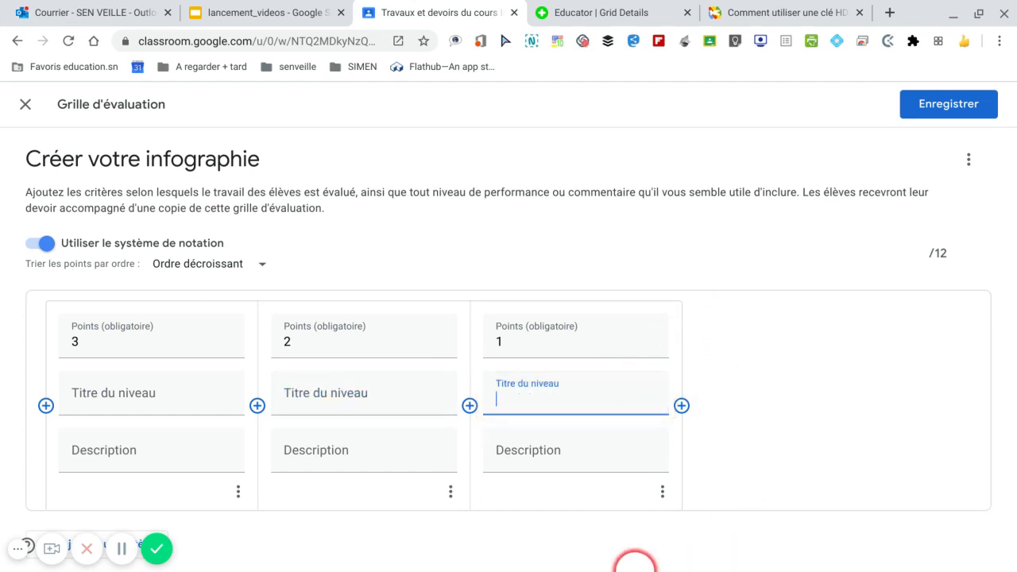
- Copy "4 illustrations libres" from the Google Keep note and minimize the note window
mouse_move(636, 561)
click(595, 557)
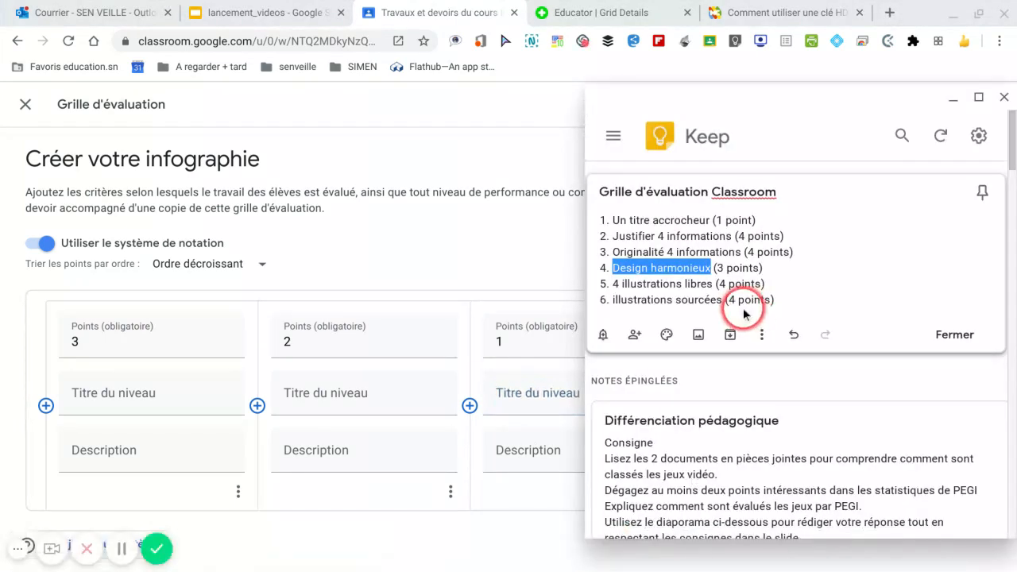
drag(612, 285, 708, 284)
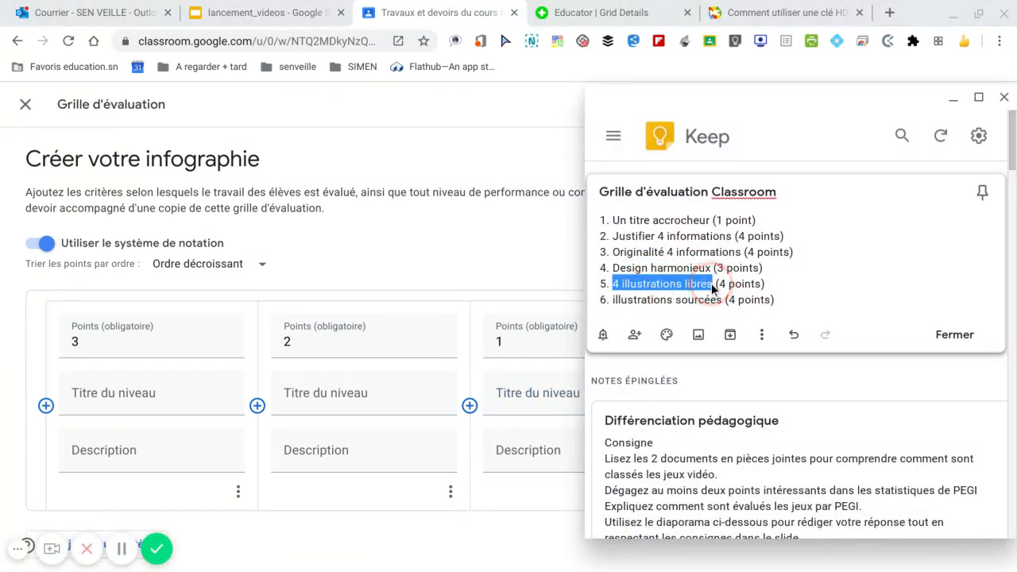
click(953, 97)
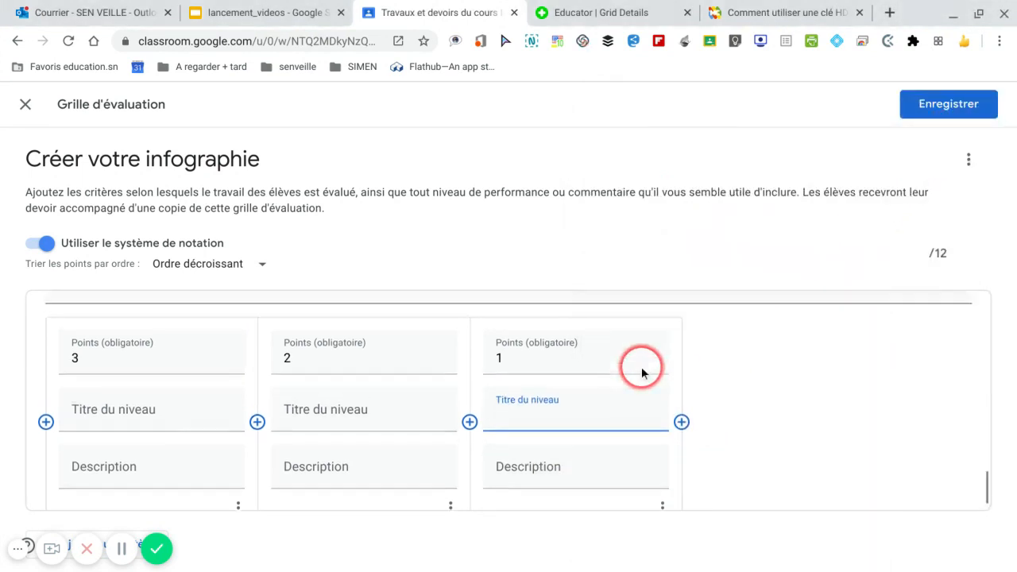
- Duplicate the 4-point "Originalité 4 informations" criterion again as the base for another criterion
scroll(645, 370, down, 5)
scroll(641, 372, up, 5)
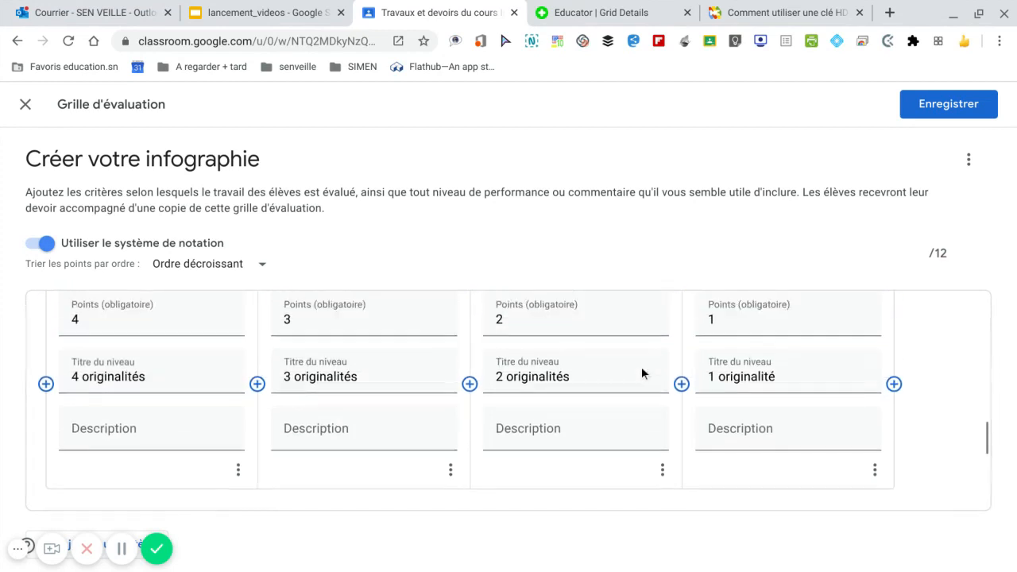
scroll(641, 368, up, 3)
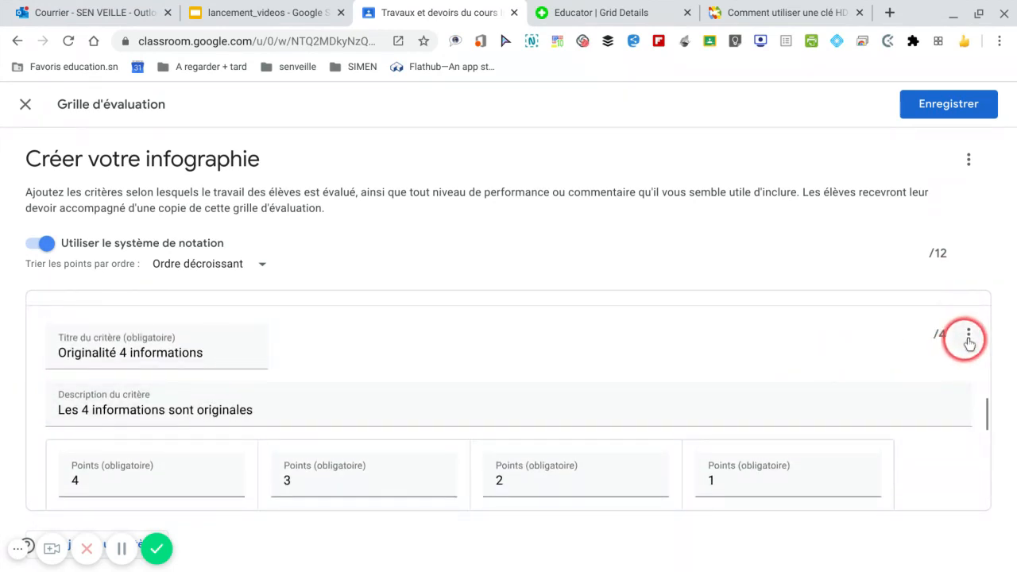
click(969, 338)
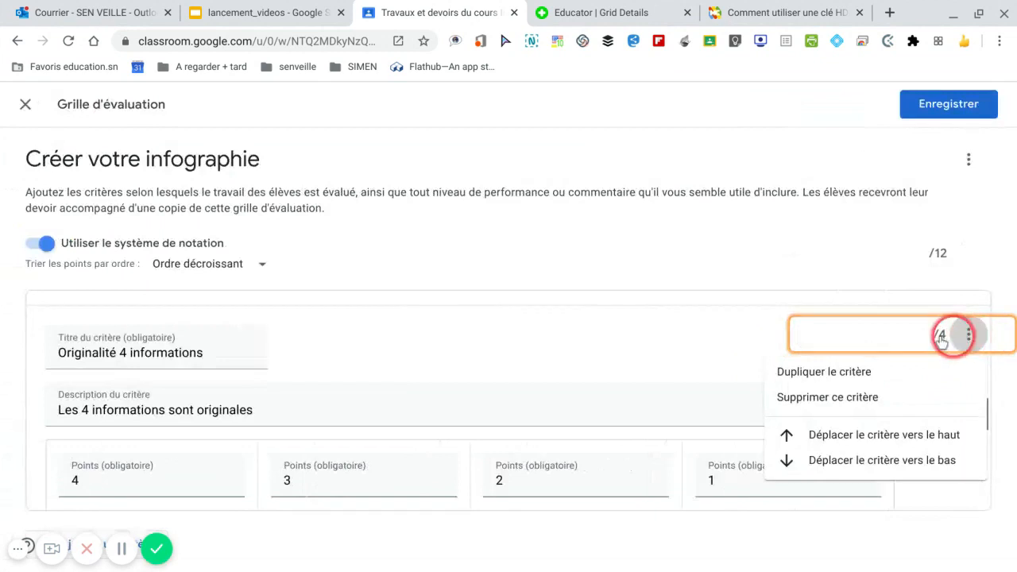
click(870, 375)
click(856, 434)
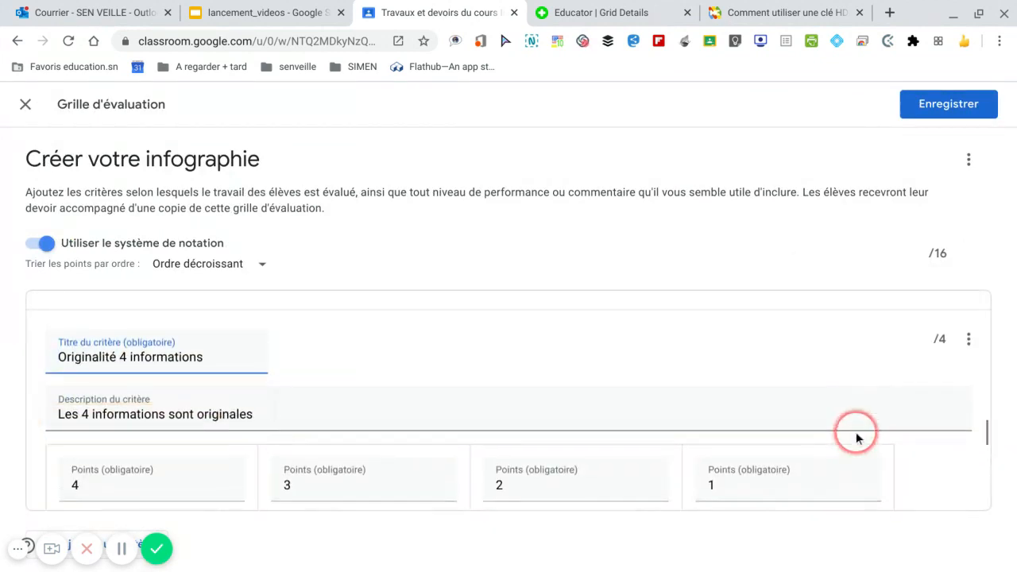
scroll(856, 436, down, 10)
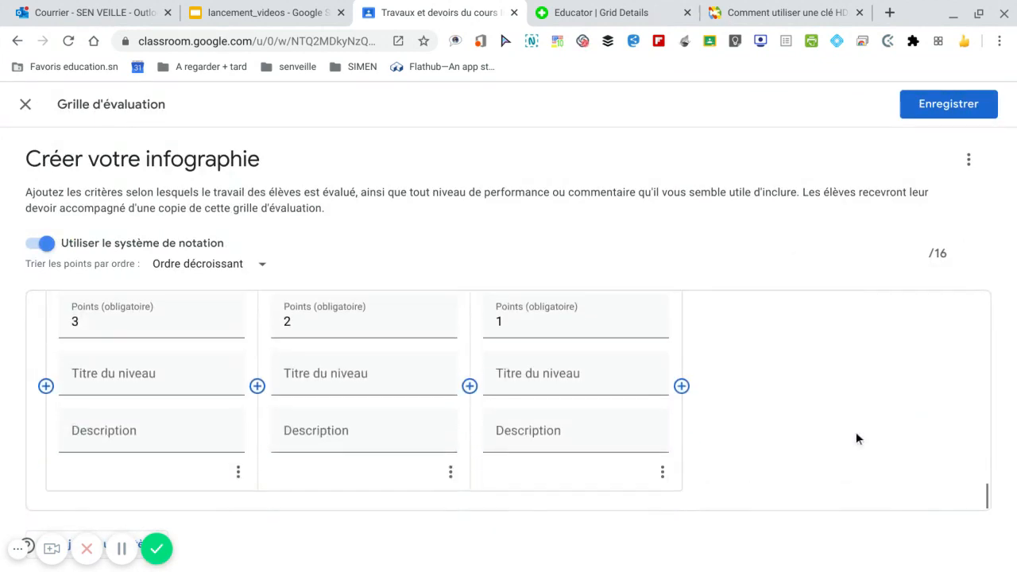
scroll(857, 431, up, 5)
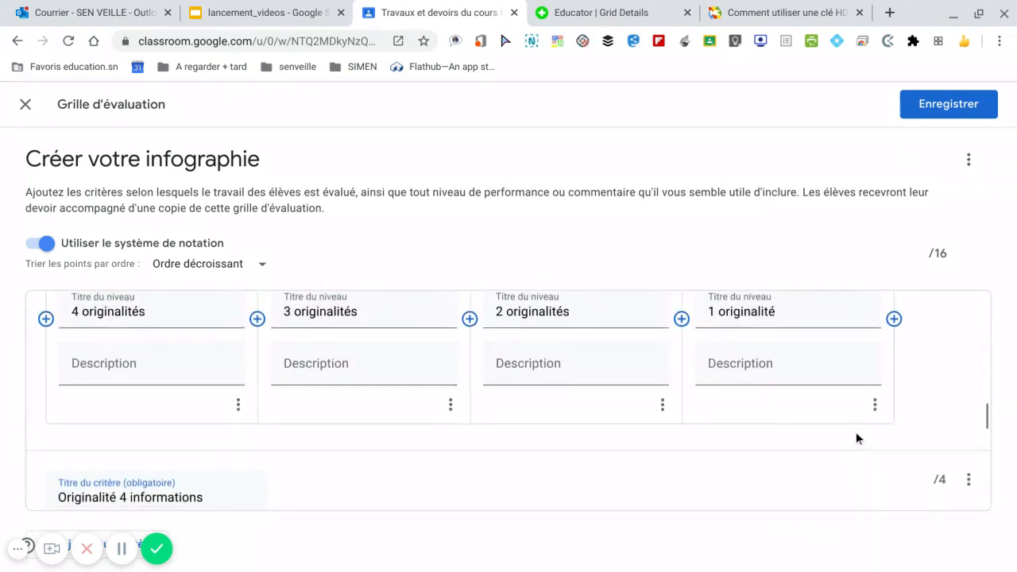
- Move the duplicated "Originalité 4 informations" criterion down one position, below "Design harmonieux"
scroll(856, 432, down, 1)
scroll(856, 433, down, 2)
click(964, 358)
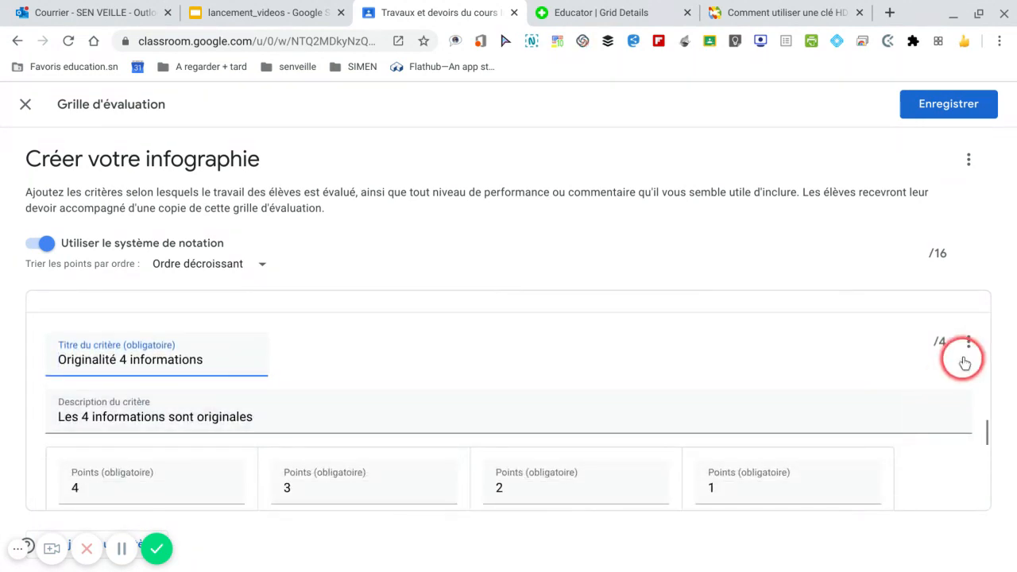
scroll(756, 345, down, 1)
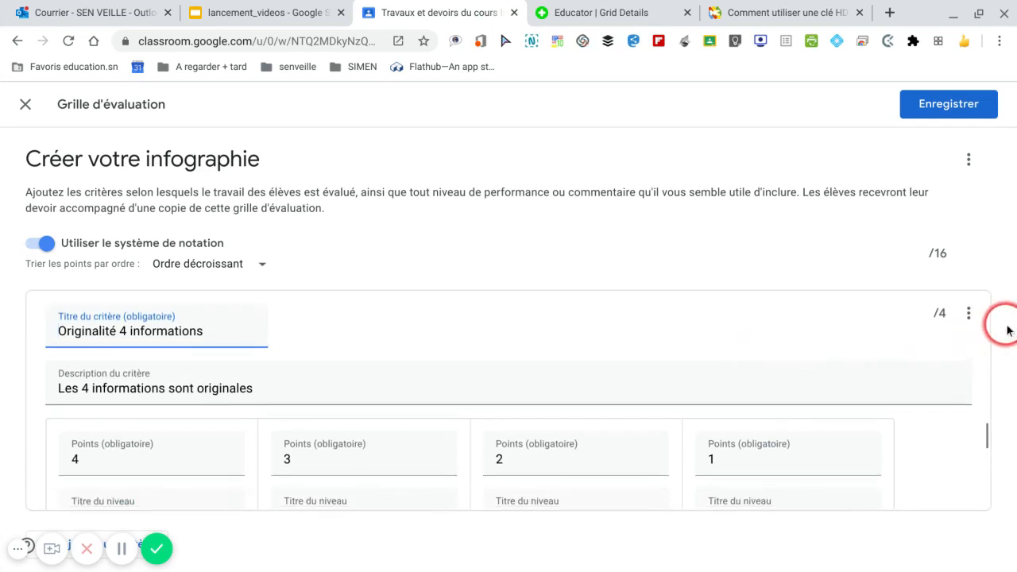
click(969, 317)
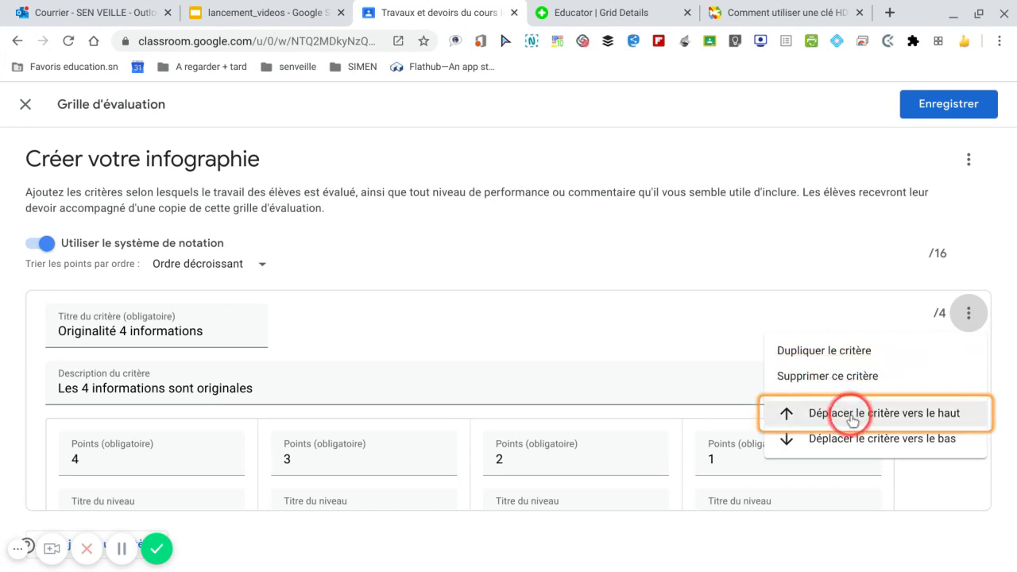
click(851, 440)
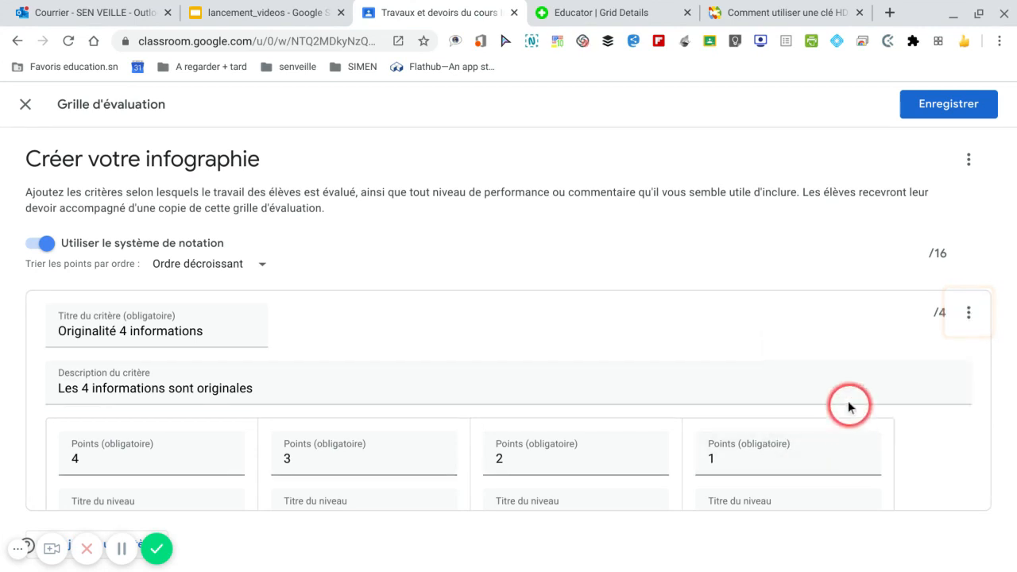
- Replace the title of the duplicated last criterion with "4 illustrations libres"
scroll(848, 402, down, 3)
scroll(848, 402, up, 3)
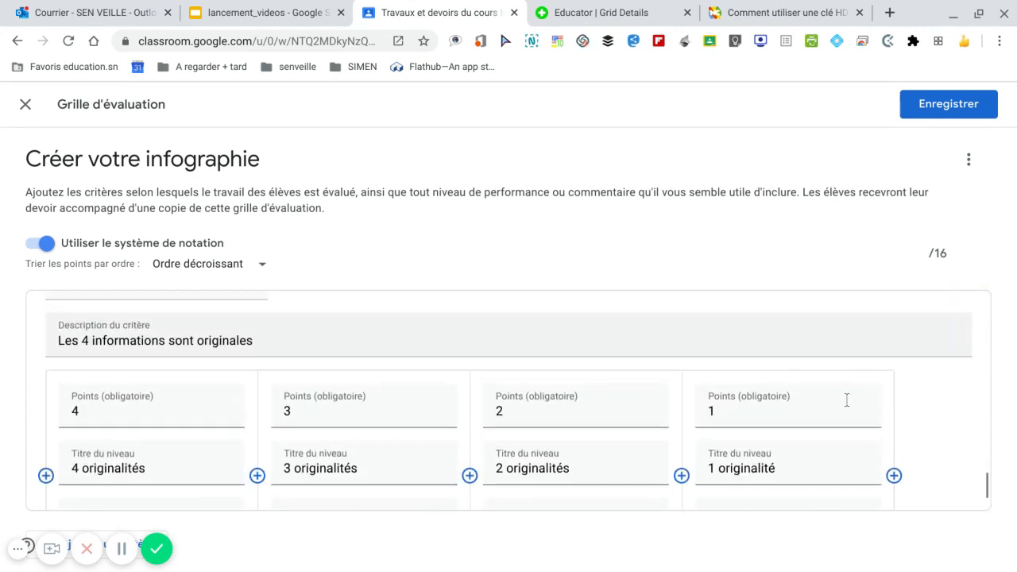
scroll(327, 338, up, 1)
scroll(327, 338, up, 1)
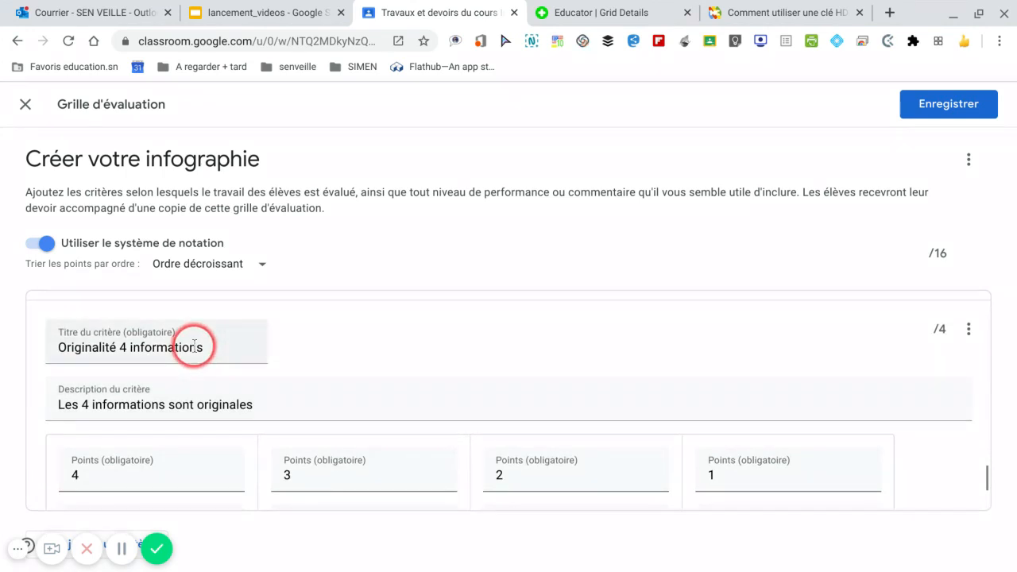
drag(213, 345, 59, 342)
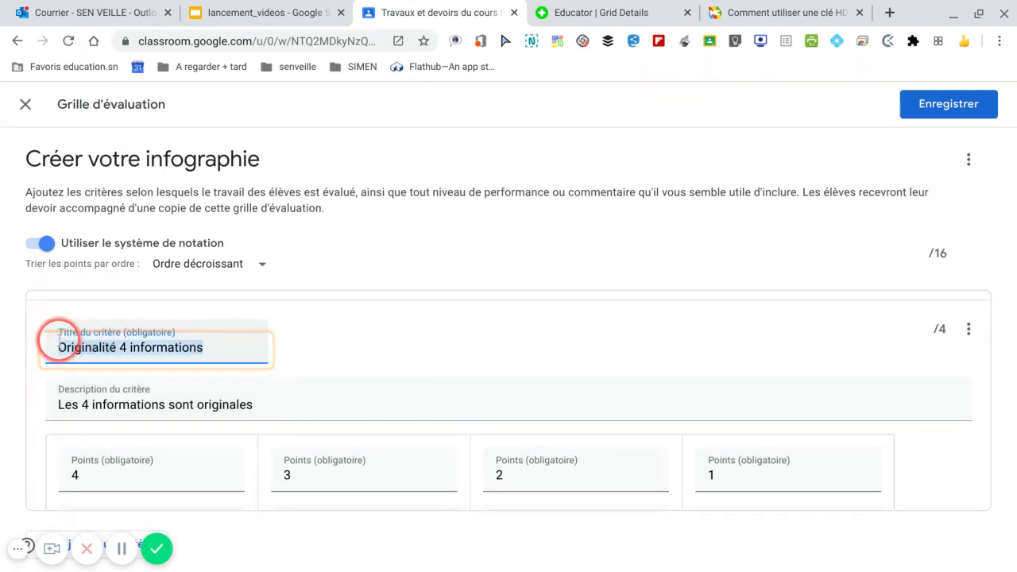
text(4 illustrations libres)
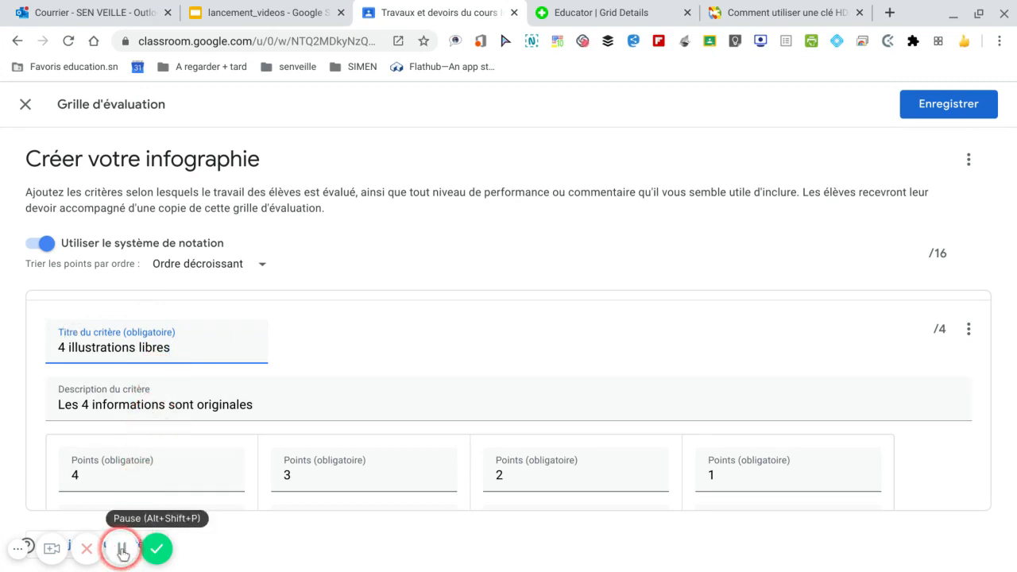
click(122, 554)
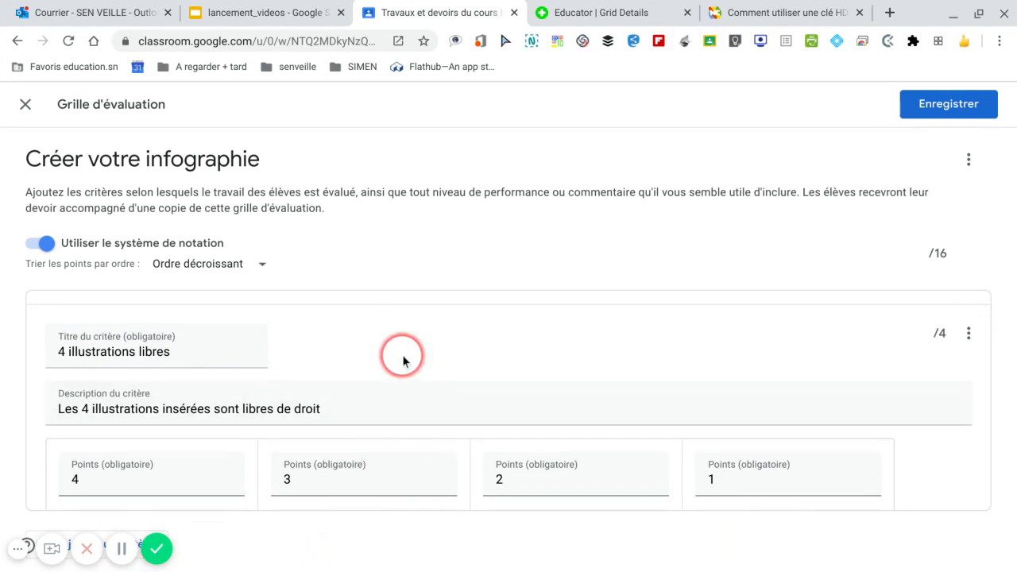
scroll(403, 360, down, 1)
scroll(386, 371, down, 1)
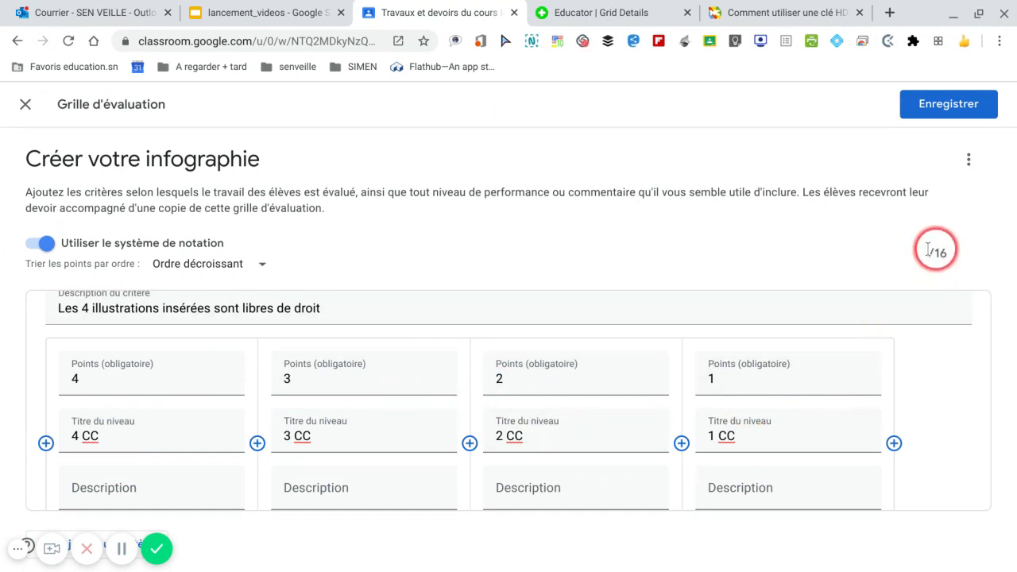
- Copy "illustrations sourcées" from the "Grille d'évaluation Classroom" note in Google Keep and minimize the note window
mouse_move(735, 566)
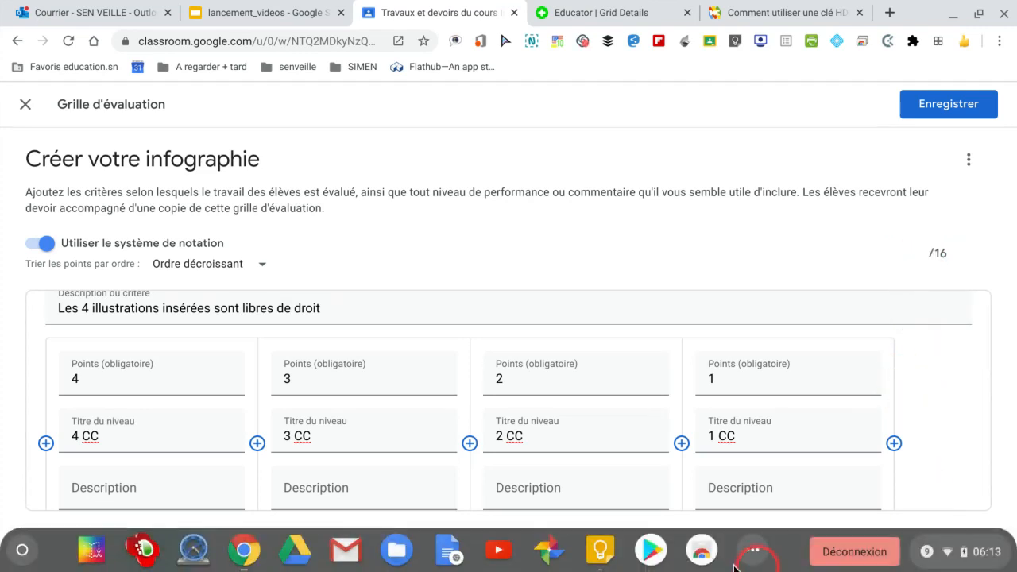
click(610, 559)
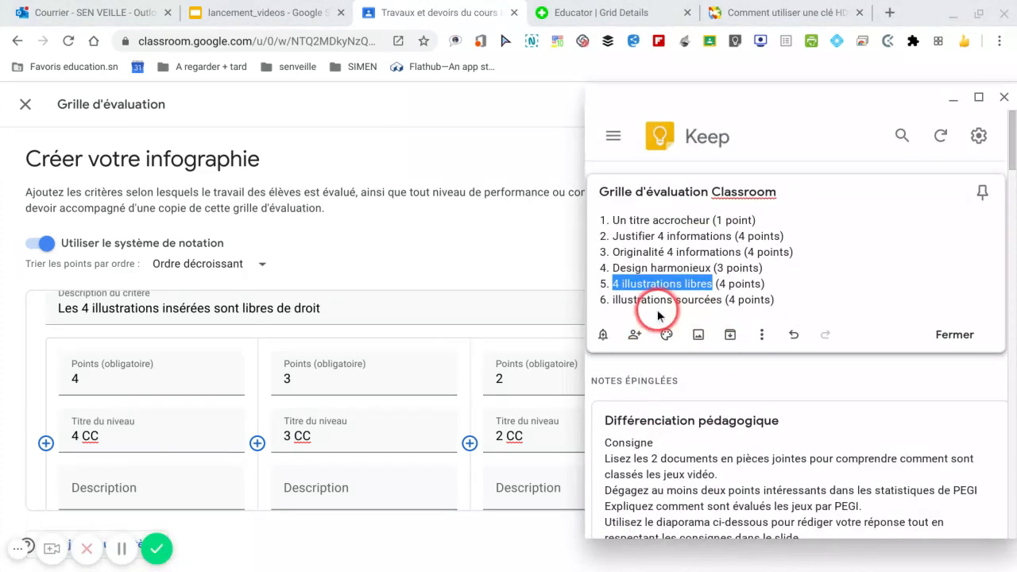
drag(613, 306, 707, 304)
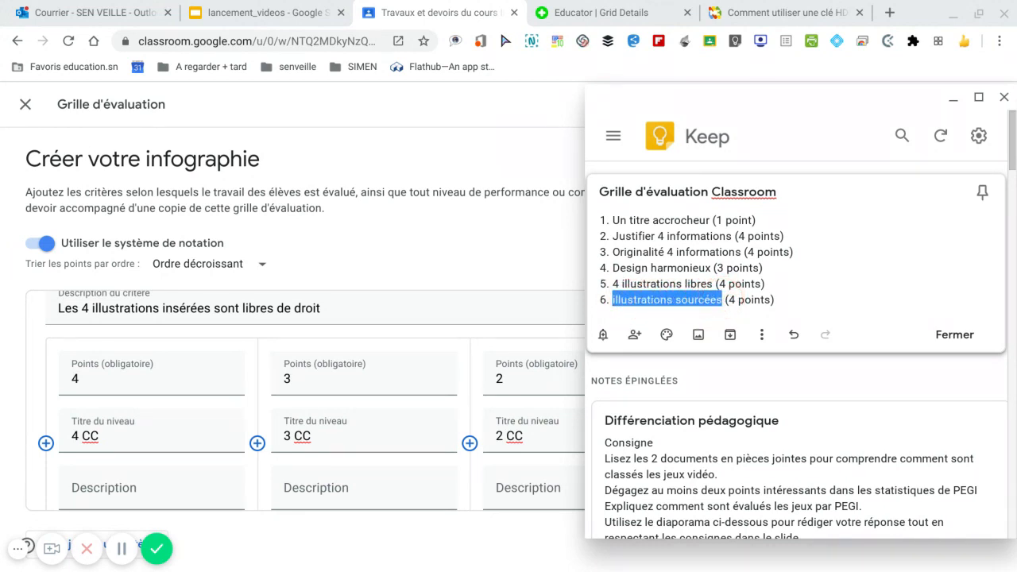
click(955, 100)
- Duplicate the 4-point "4 illustrations libres" criterion as the base for the last criterion
scroll(899, 417, up, 1)
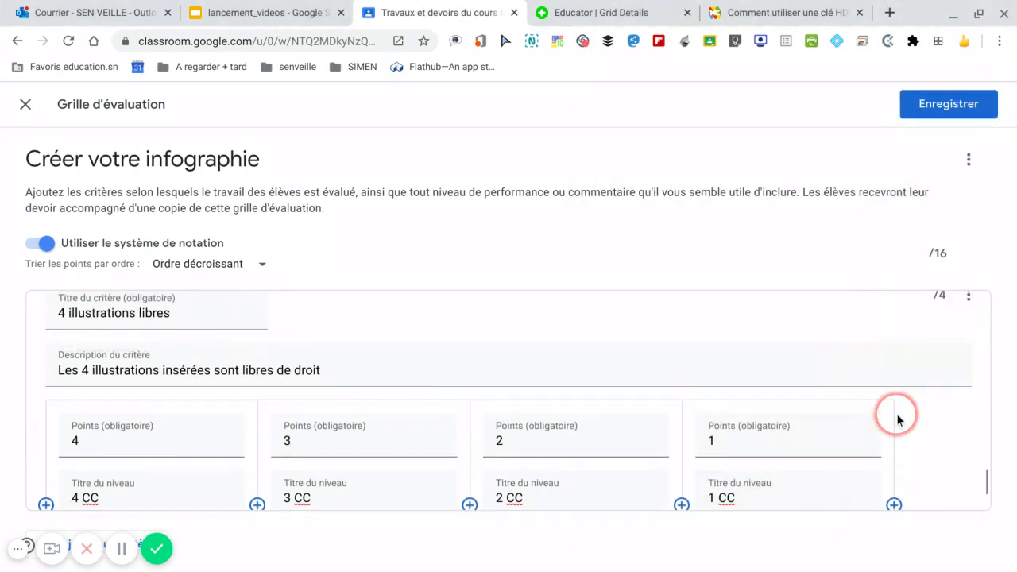
click(971, 340)
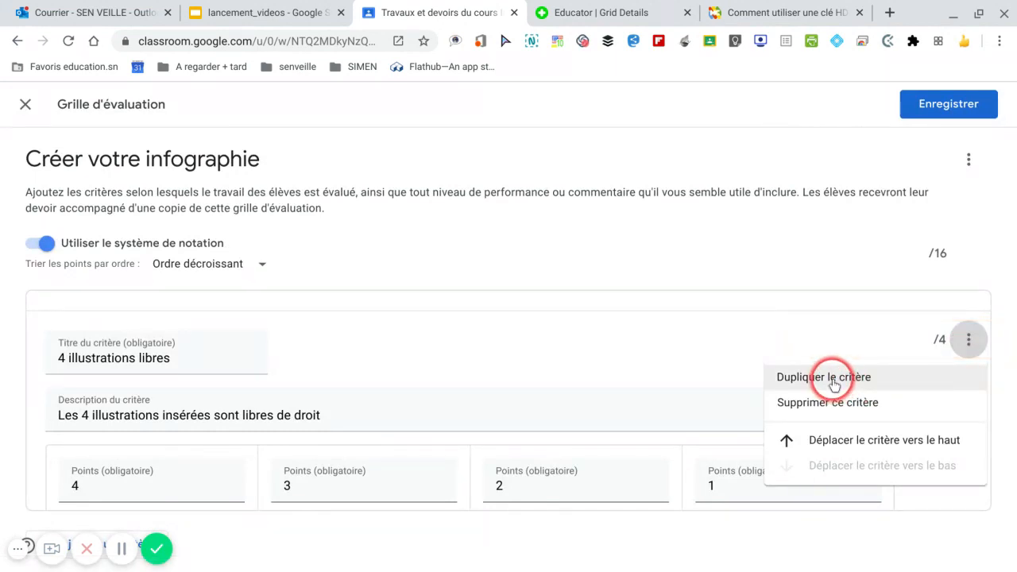
click(835, 385)
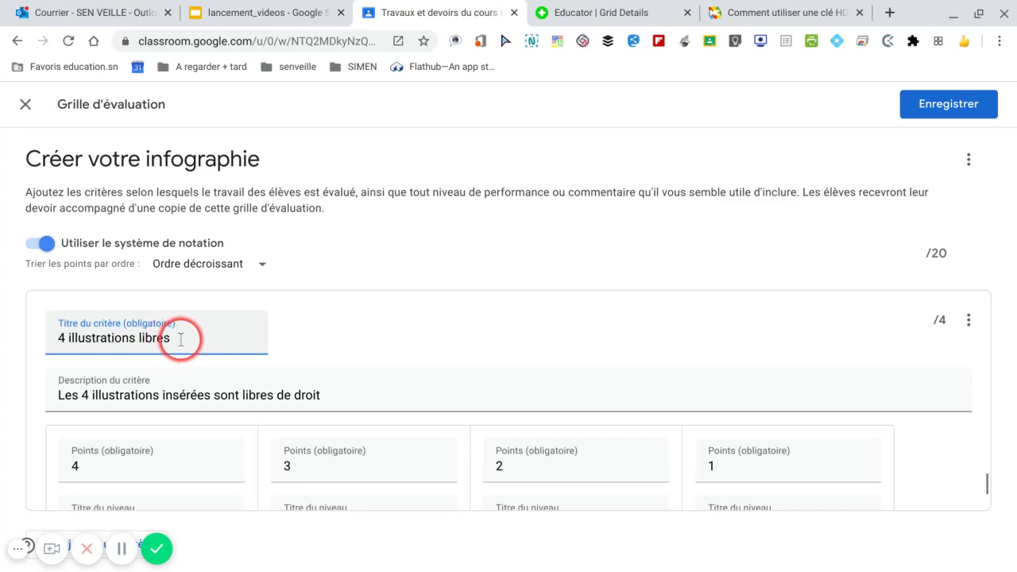
click(128, 548)
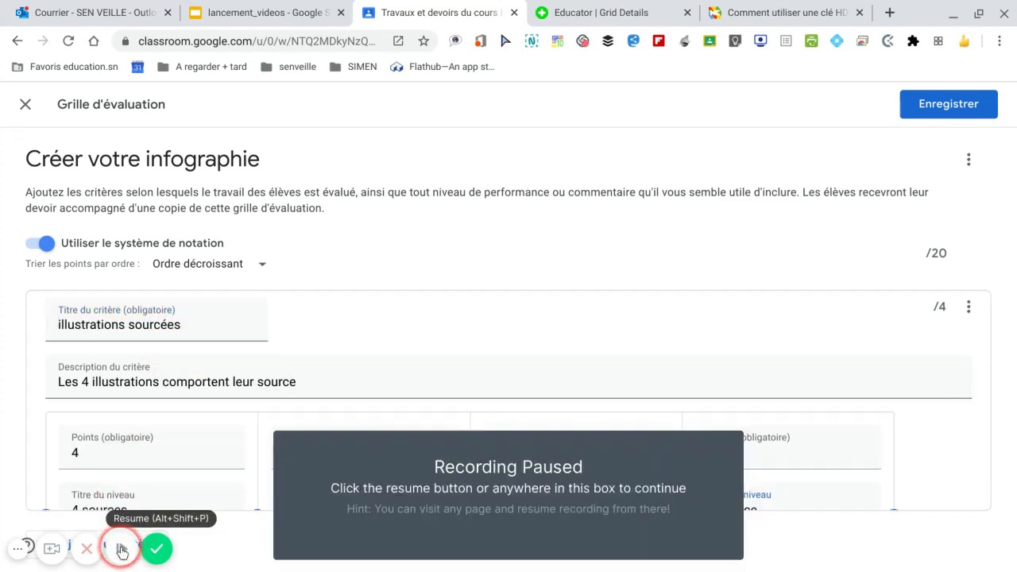
click(127, 549)
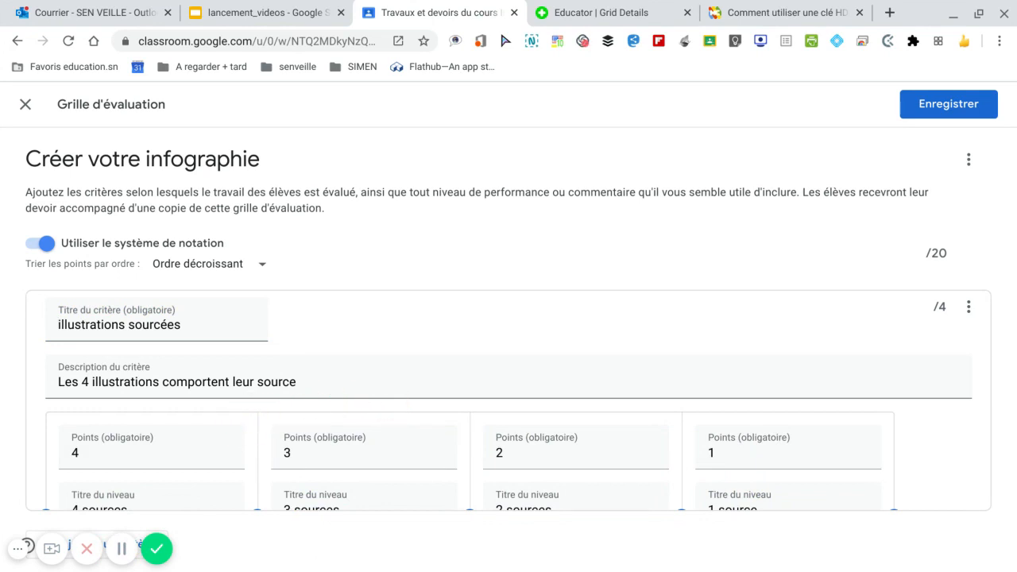
- Review the "illustrations sourcées" and "4 illustrations libres" criteria, including their descriptions, points and level titles
scroll(386, 405, down, 1)
scroll(386, 399, up, 2)
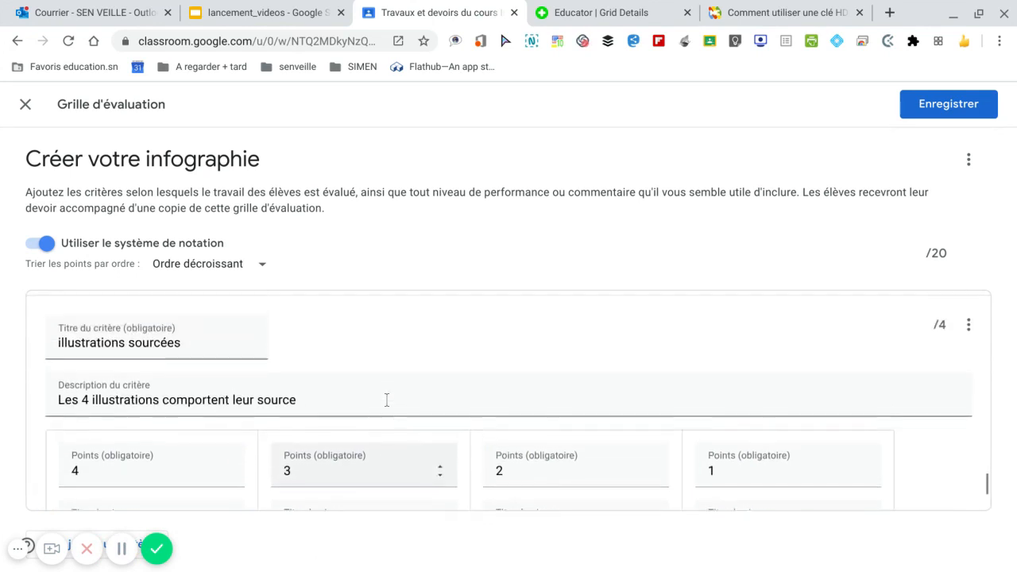
scroll(387, 401, up, 1)
click(539, 372)
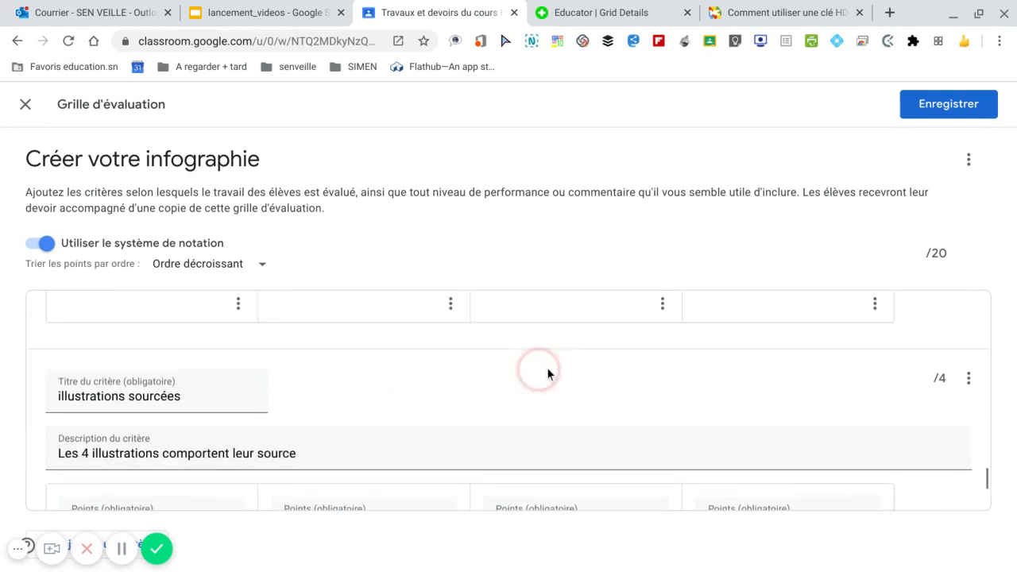
scroll(540, 377, up, 2)
scroll(543, 380, up, 2)
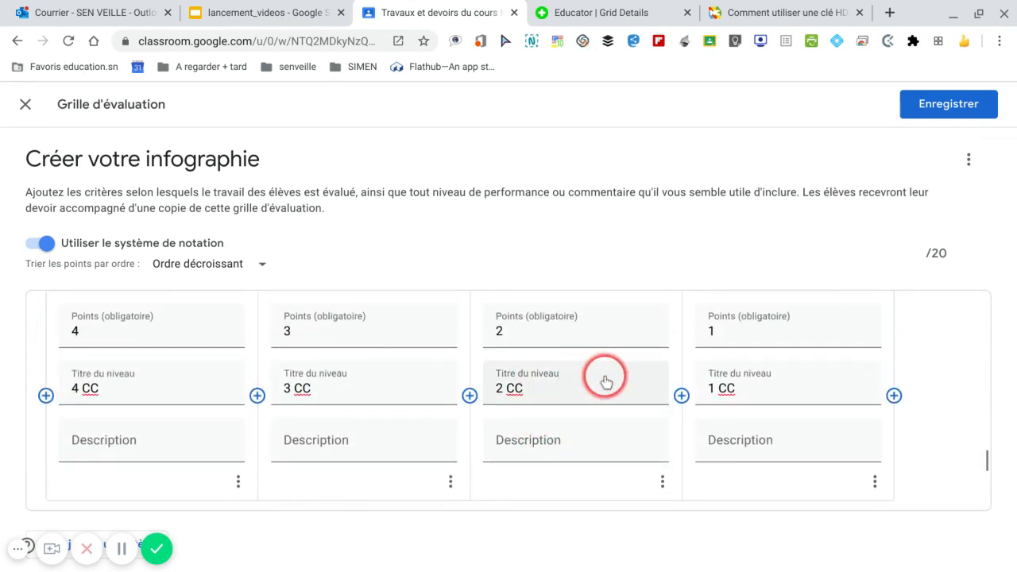
scroll(613, 414, down, 2)
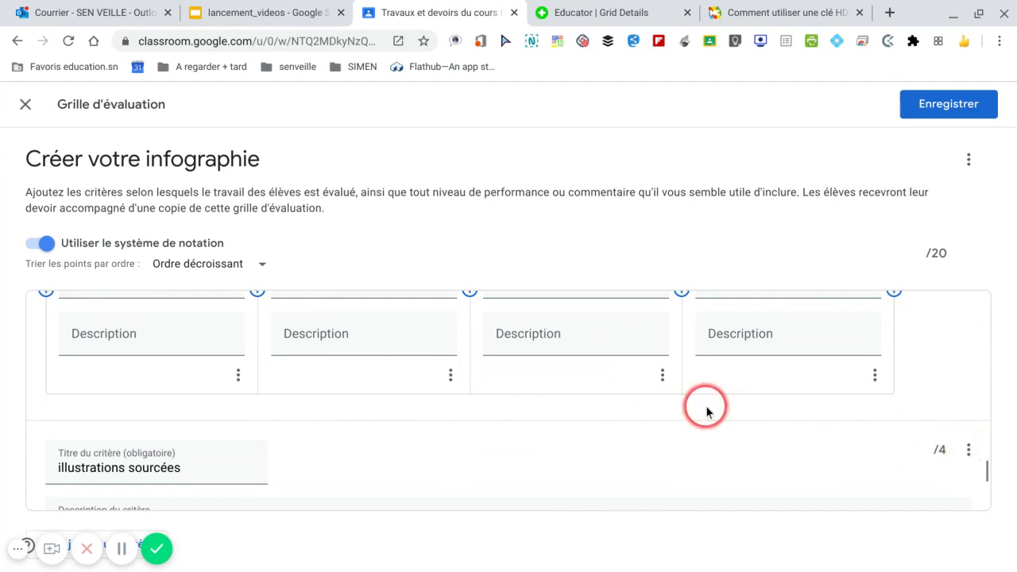
scroll(686, 410, up, 1)
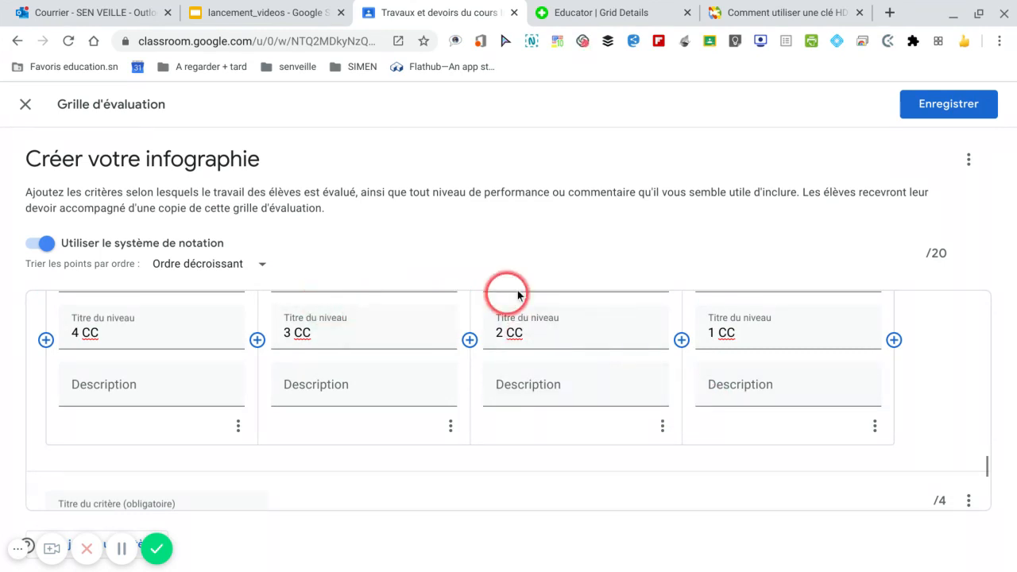
- Save the evaluation rubric and publish the "Créer votre infographie" assignment, confirming the publication
click(940, 111)
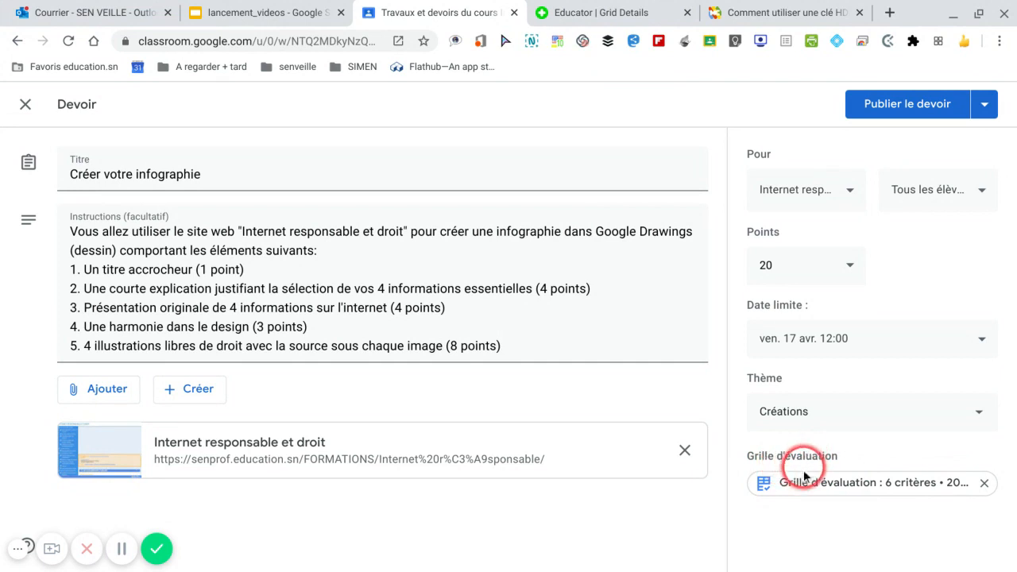
click(906, 113)
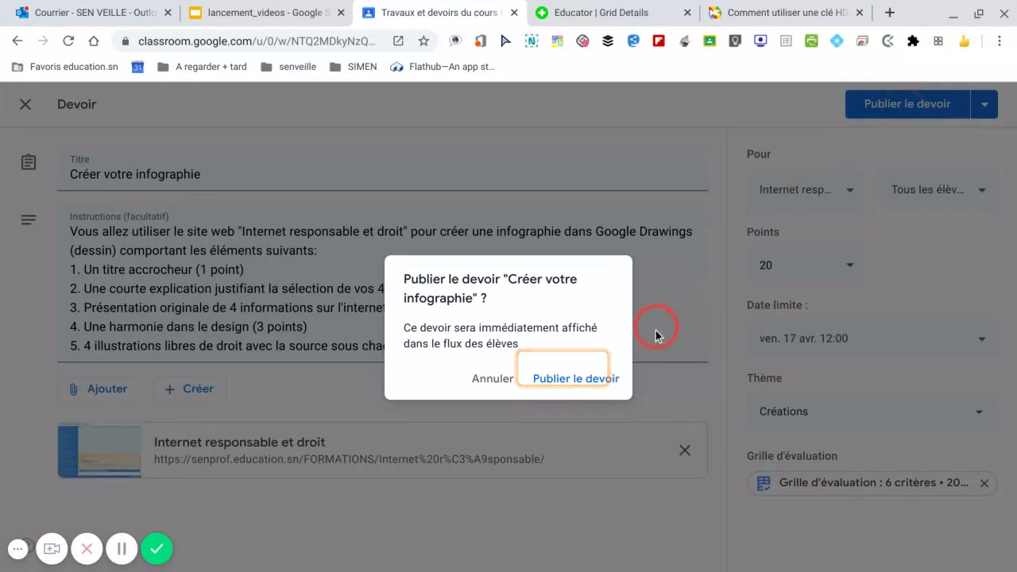
click(598, 382)
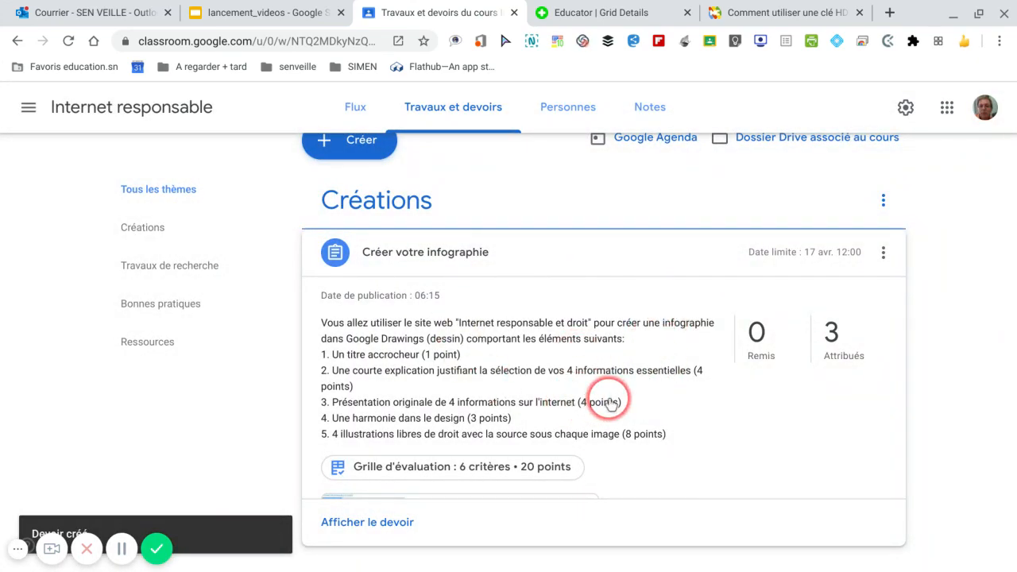
- Open the rubric from the published "Créer votre infographie" assignment and look through its criteria and levels
scroll(610, 403, down, 1)
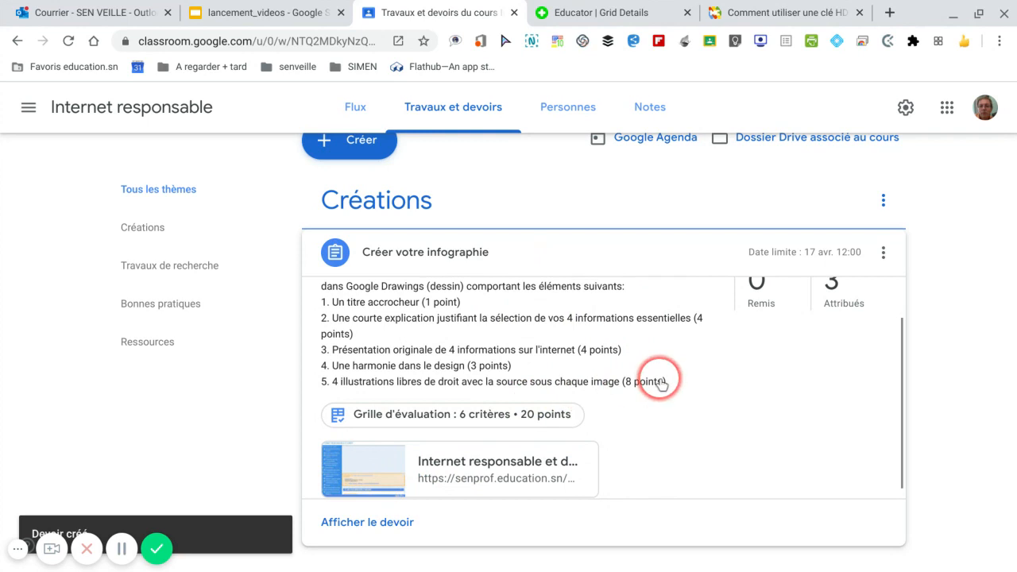
scroll(662, 385, up, 1)
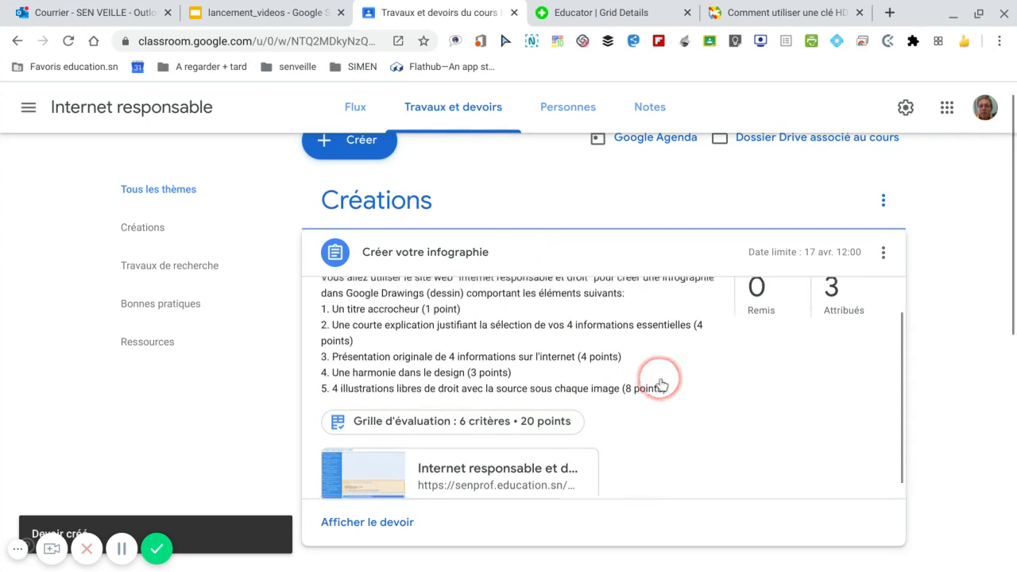
click(508, 429)
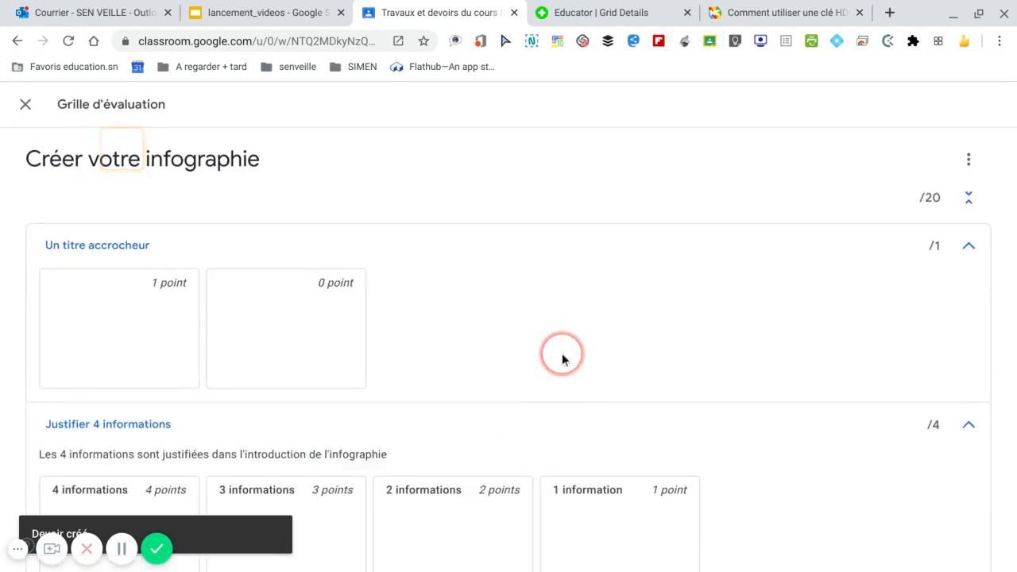
scroll(559, 318, down, 1)
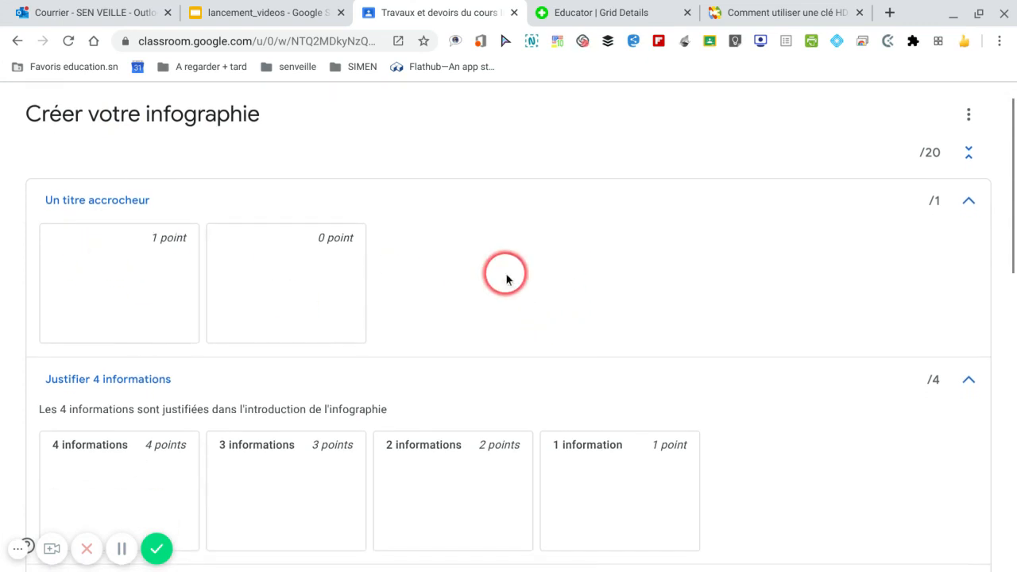
scroll(507, 278, down, 4)
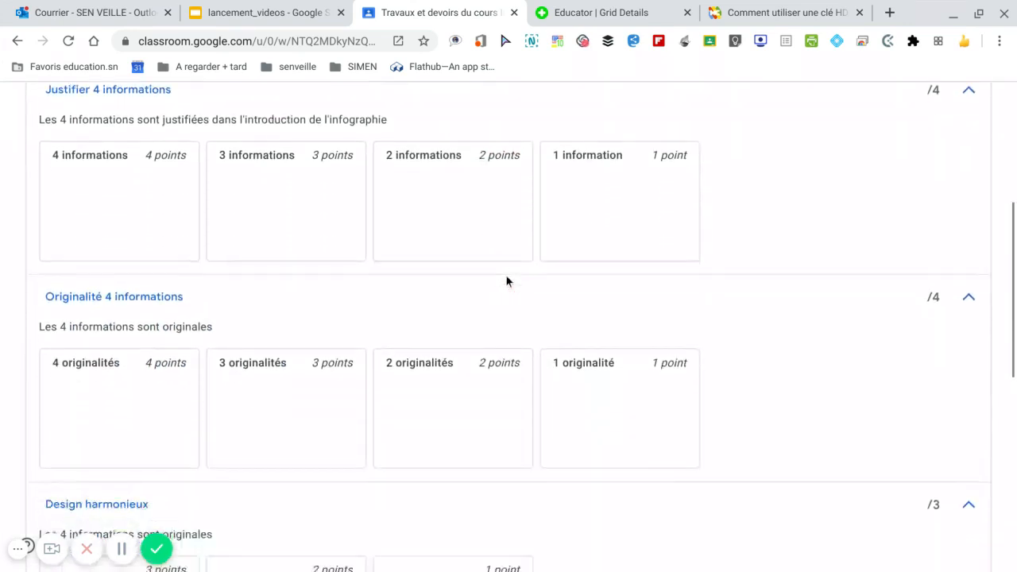
scroll(507, 281, down, 2)
scroll(507, 281, up, 7)
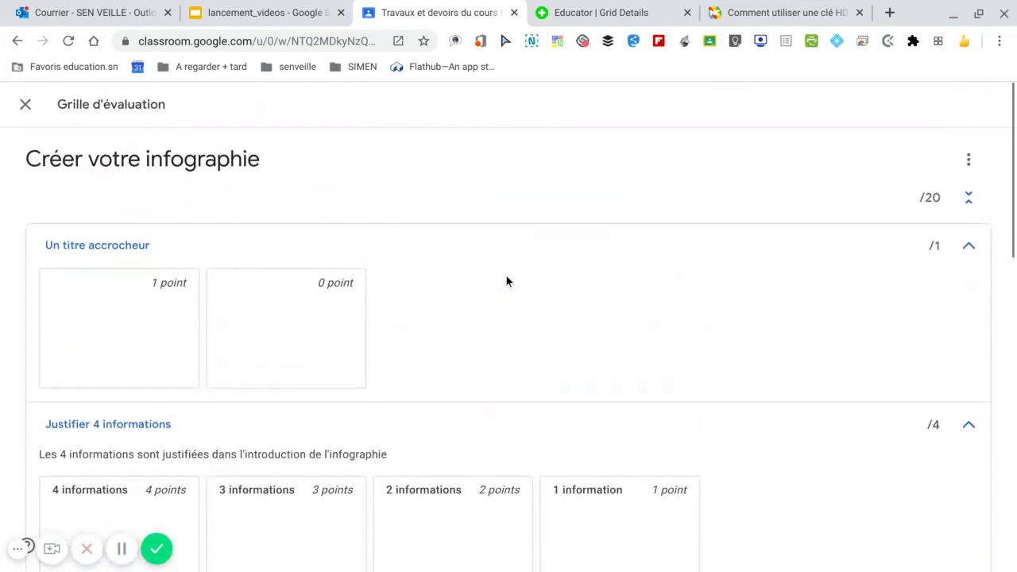
- Collapse, expand and collapse again all the rubric's criteria, and close the rubric to return to the coursework page
click(970, 198)
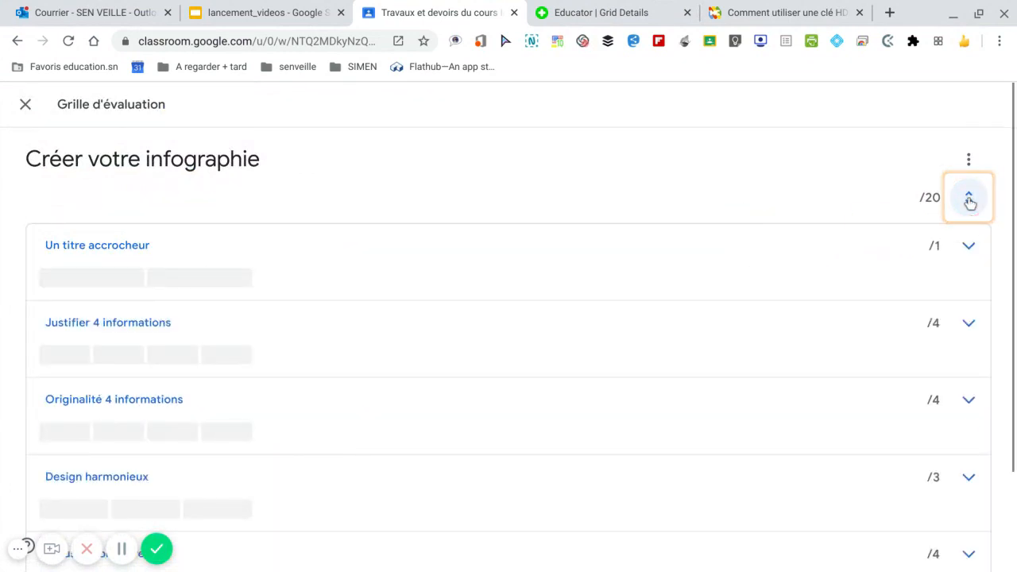
click(969, 199)
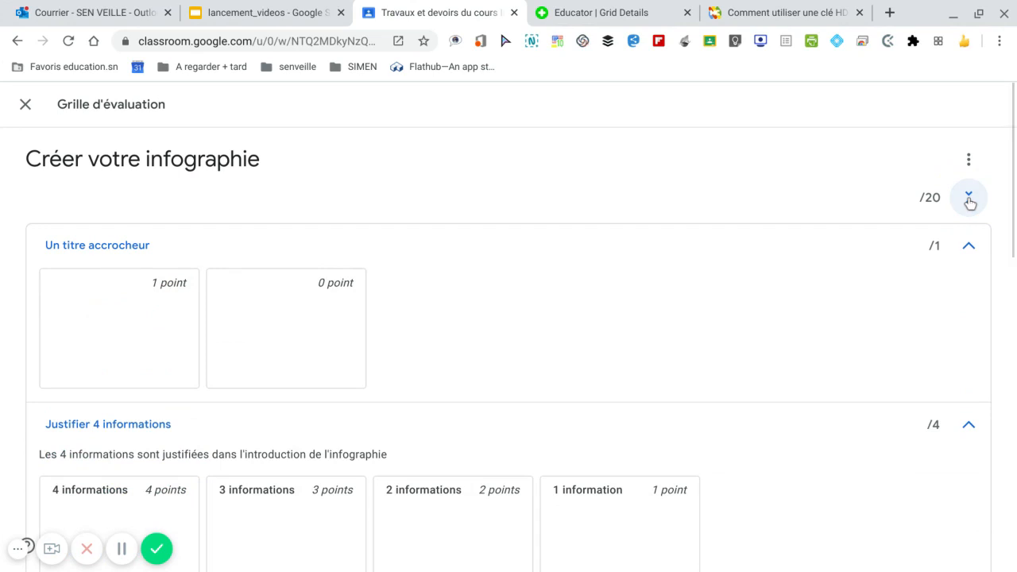
click(970, 199)
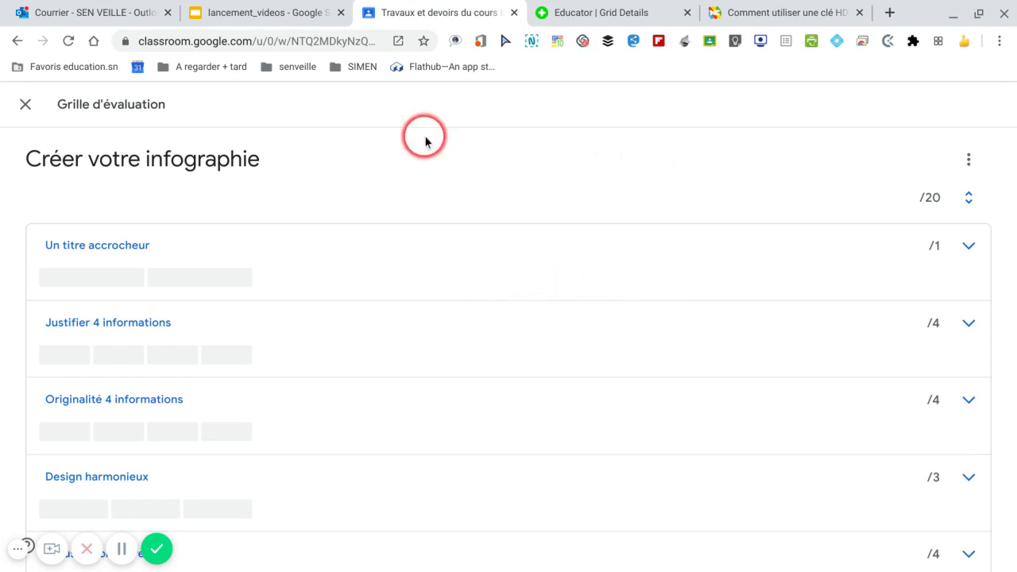
click(26, 105)
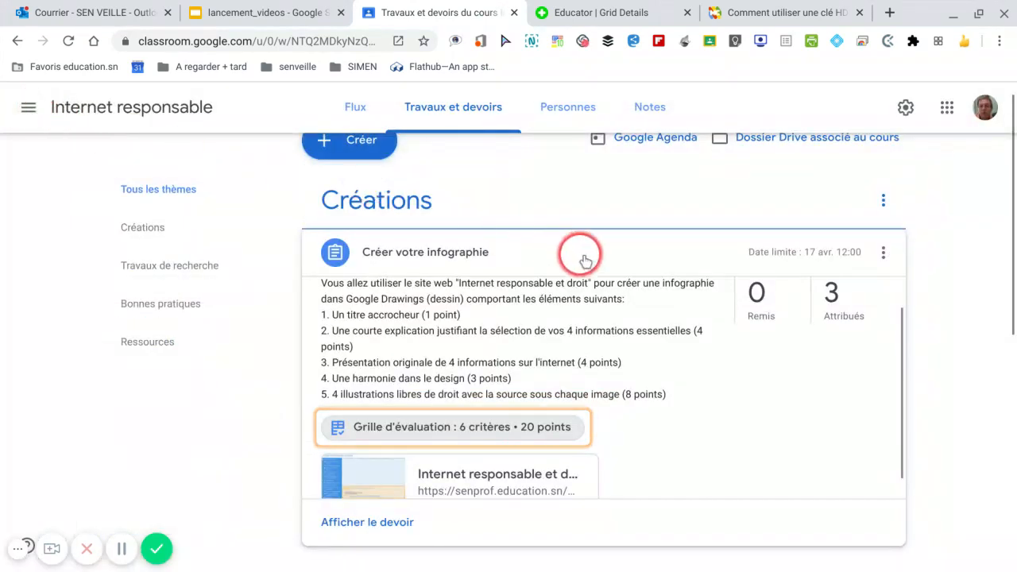